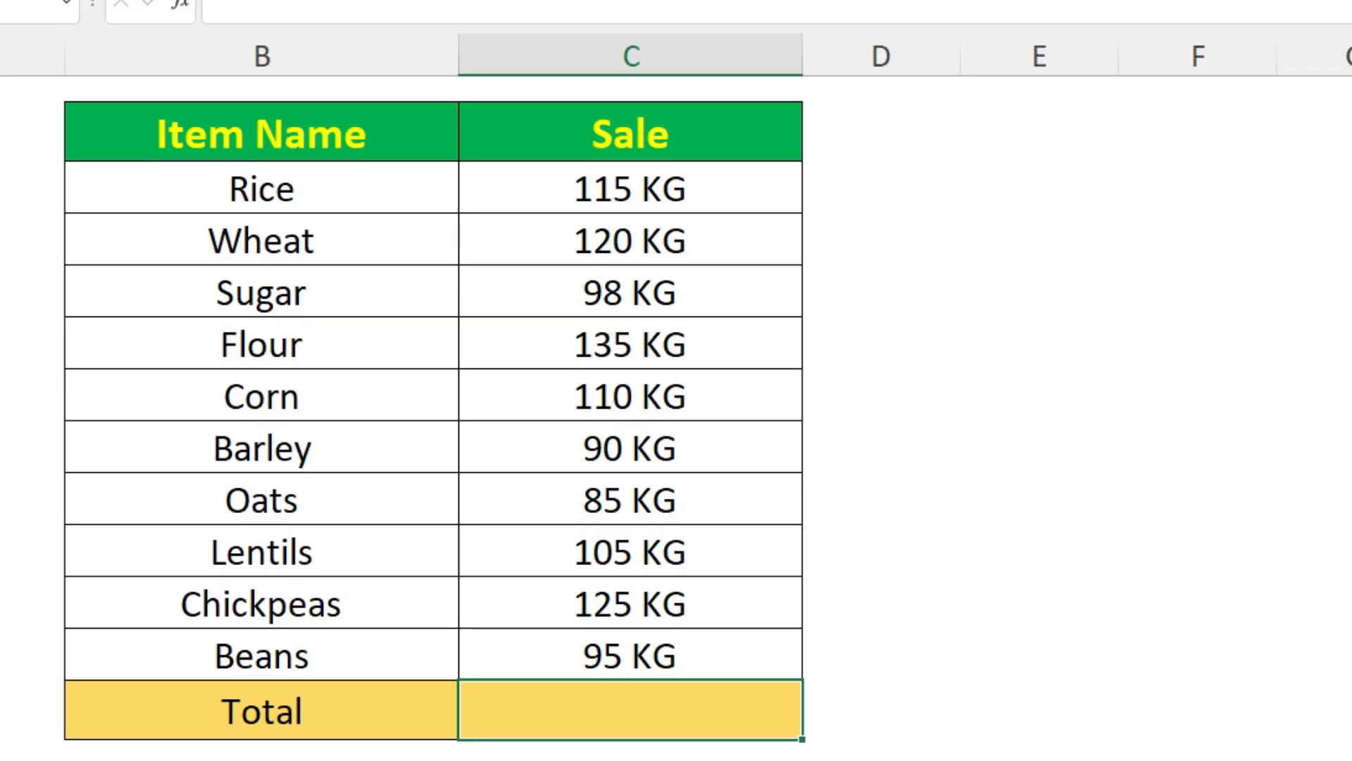
- Try totalling the Sale values with =SUM(C3:C12) in the Total cell C13, and clear the cell again
drag(580, 176, 608, 675)
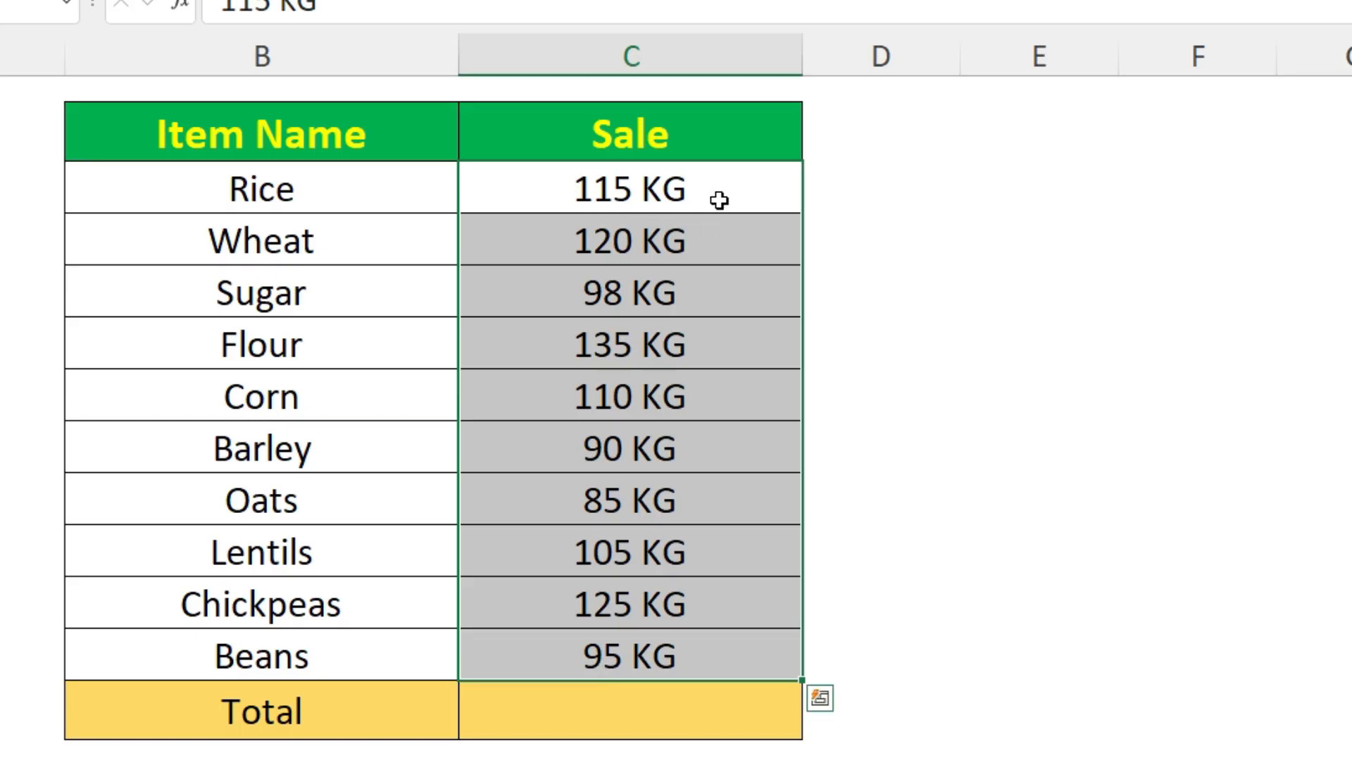
click(563, 189)
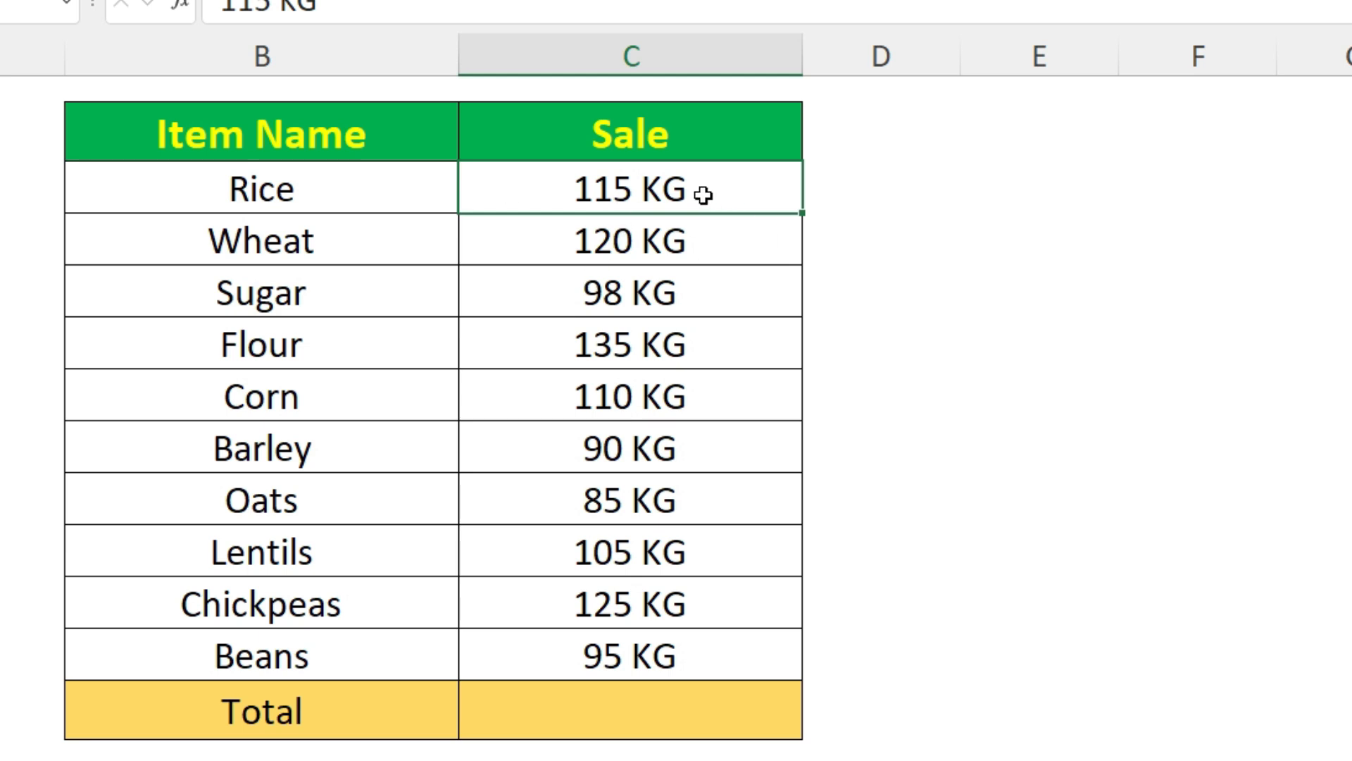
click(574, 718)
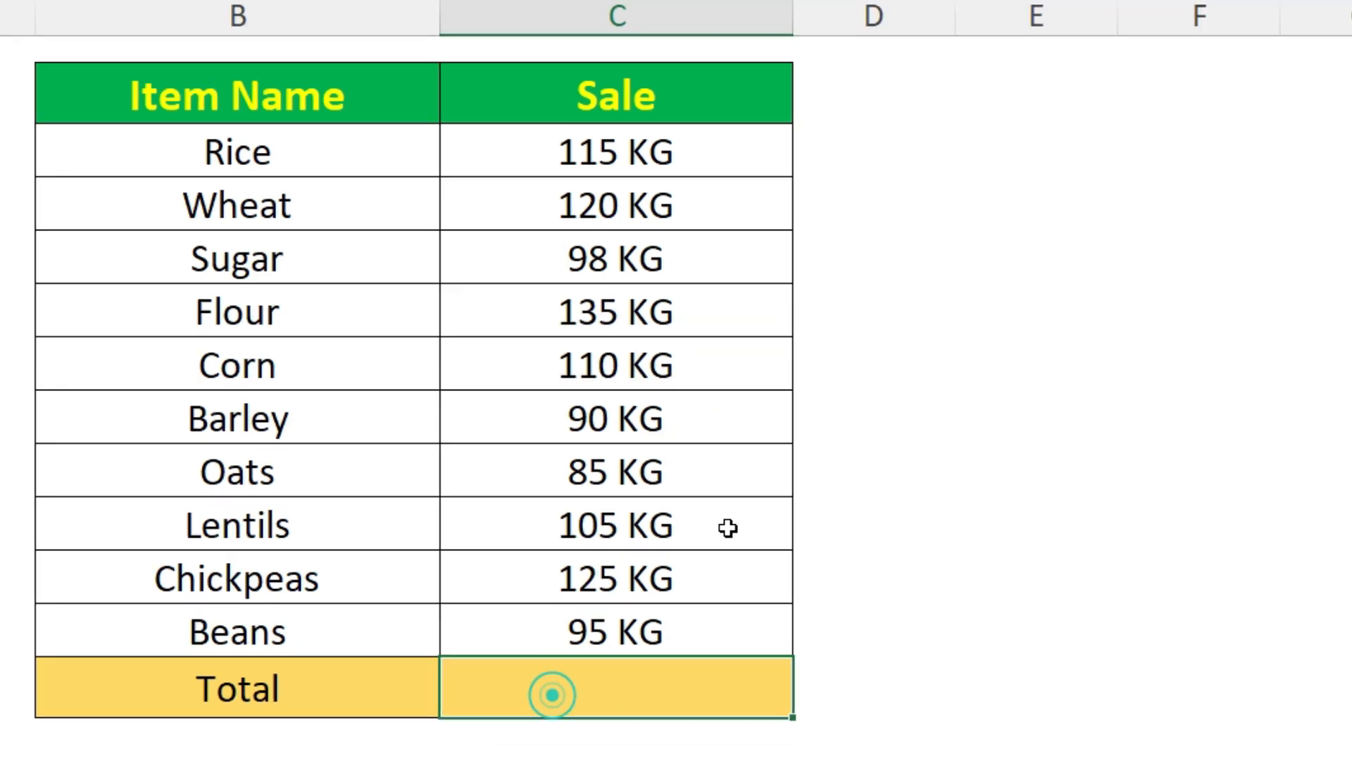
text(=su)
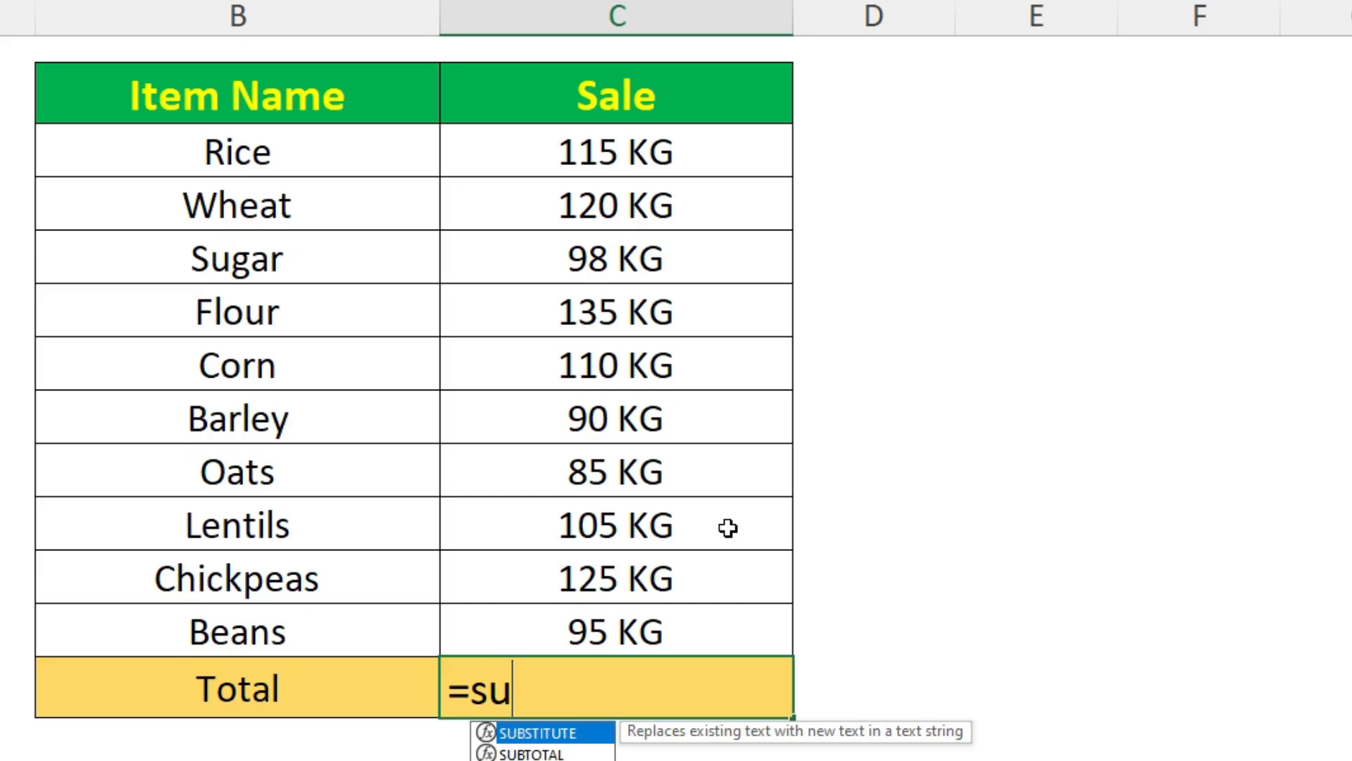
text(m()
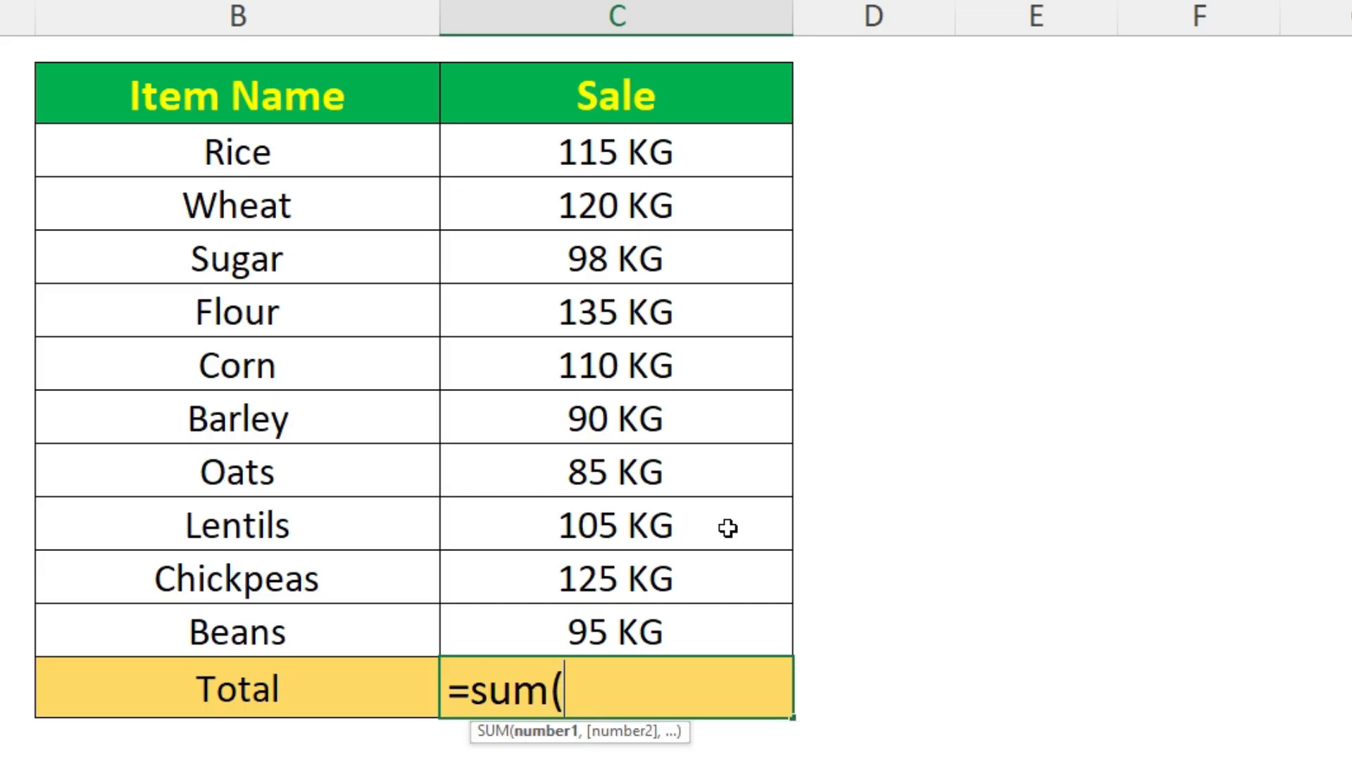
drag(647, 153, 638, 620)
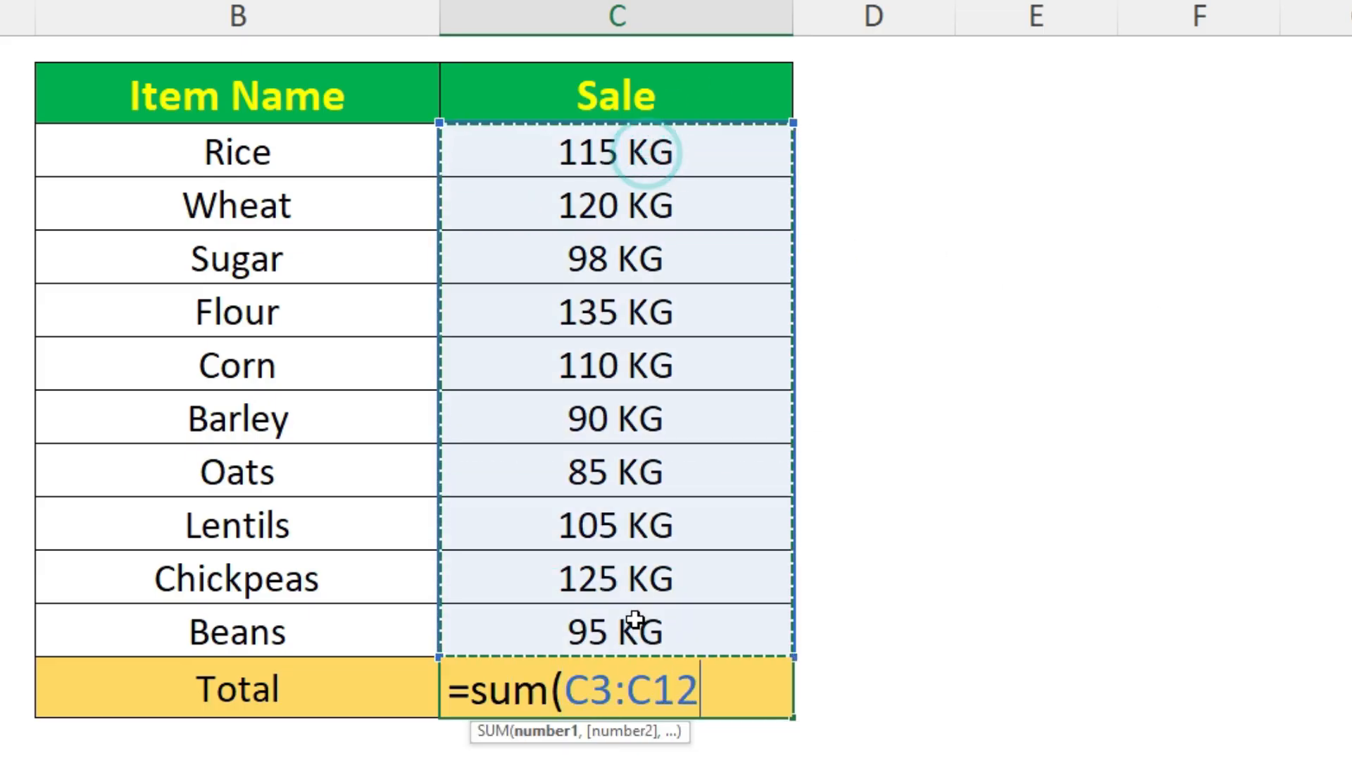
text())
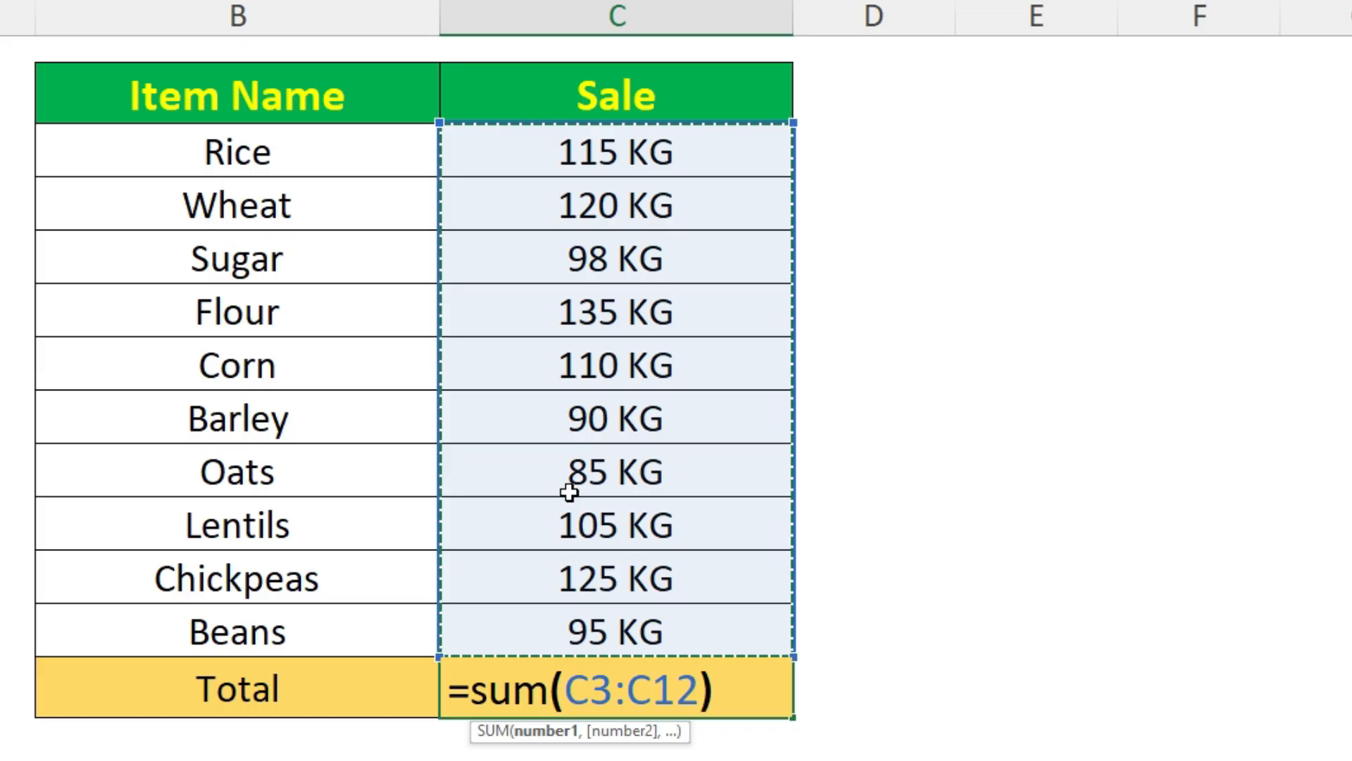
key(Return)
click(527, 682)
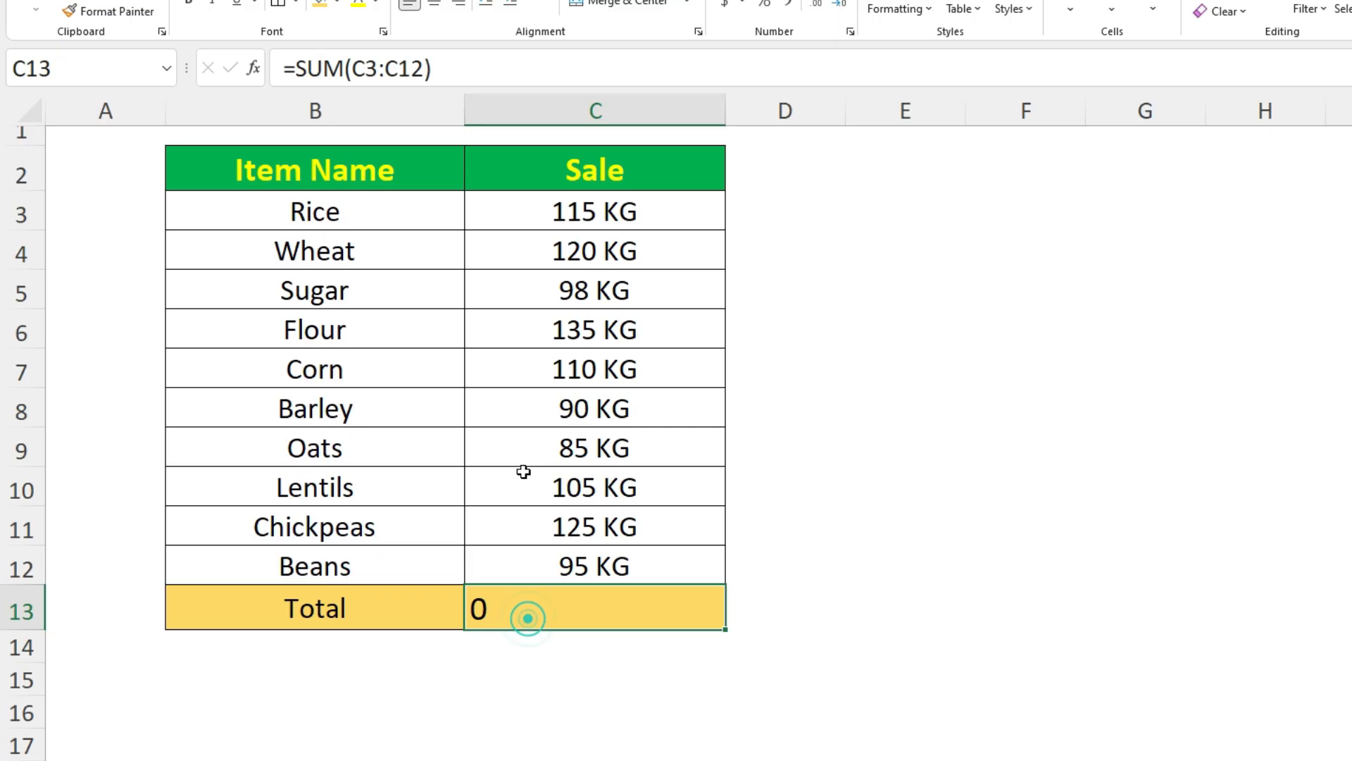
key(Delete)
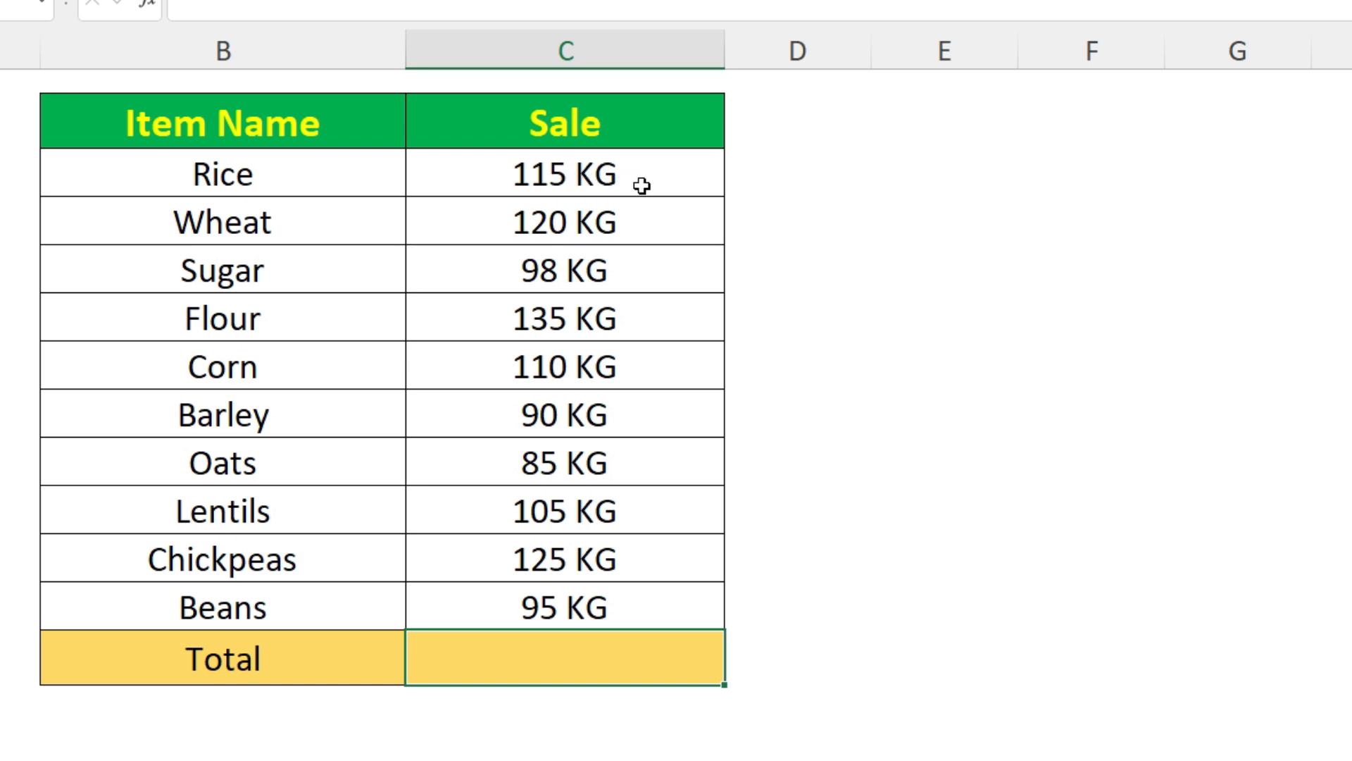
- Enter the plain numbers 115 and 120 in D3 and D4 beside Rice and Wheat, and delete them again
click(751, 170)
click(440, 172)
click(773, 175)
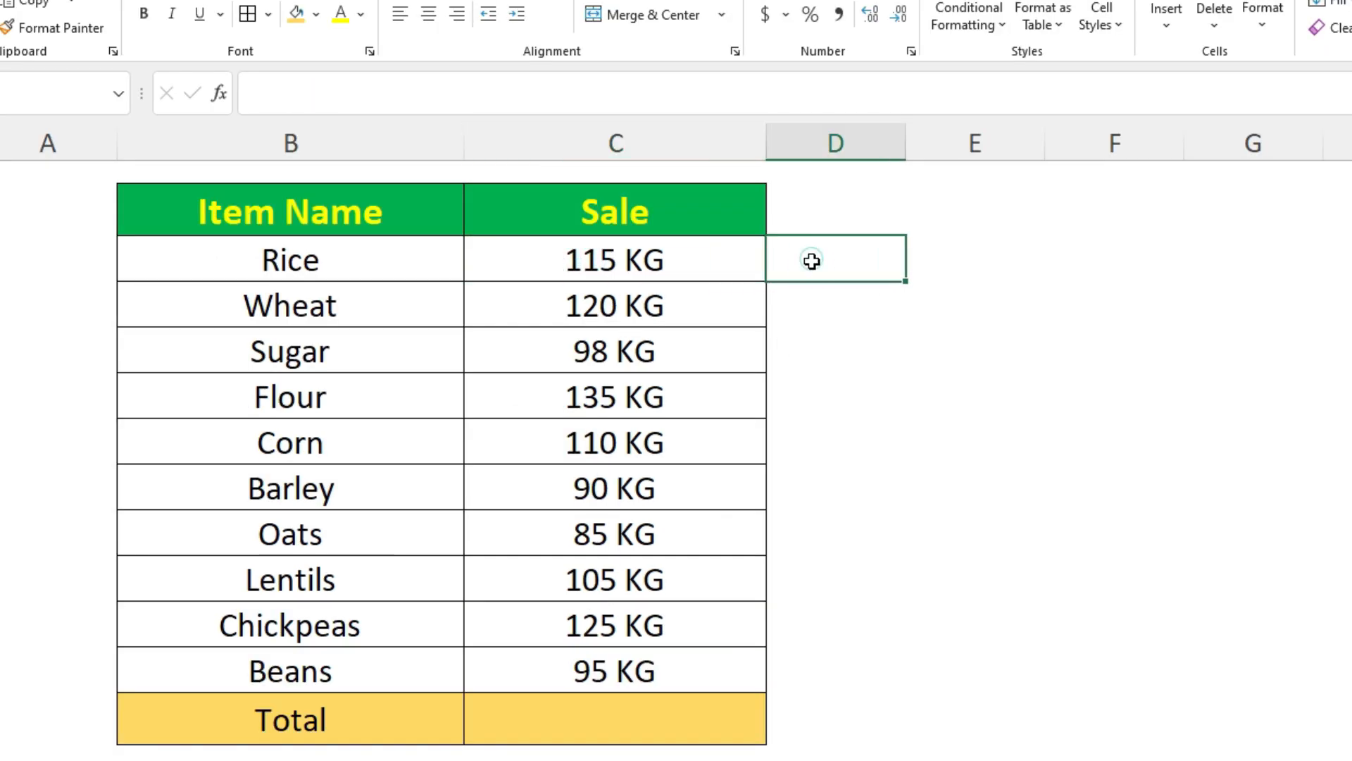
text(115)
key(Return)
text(120)
key(Return)
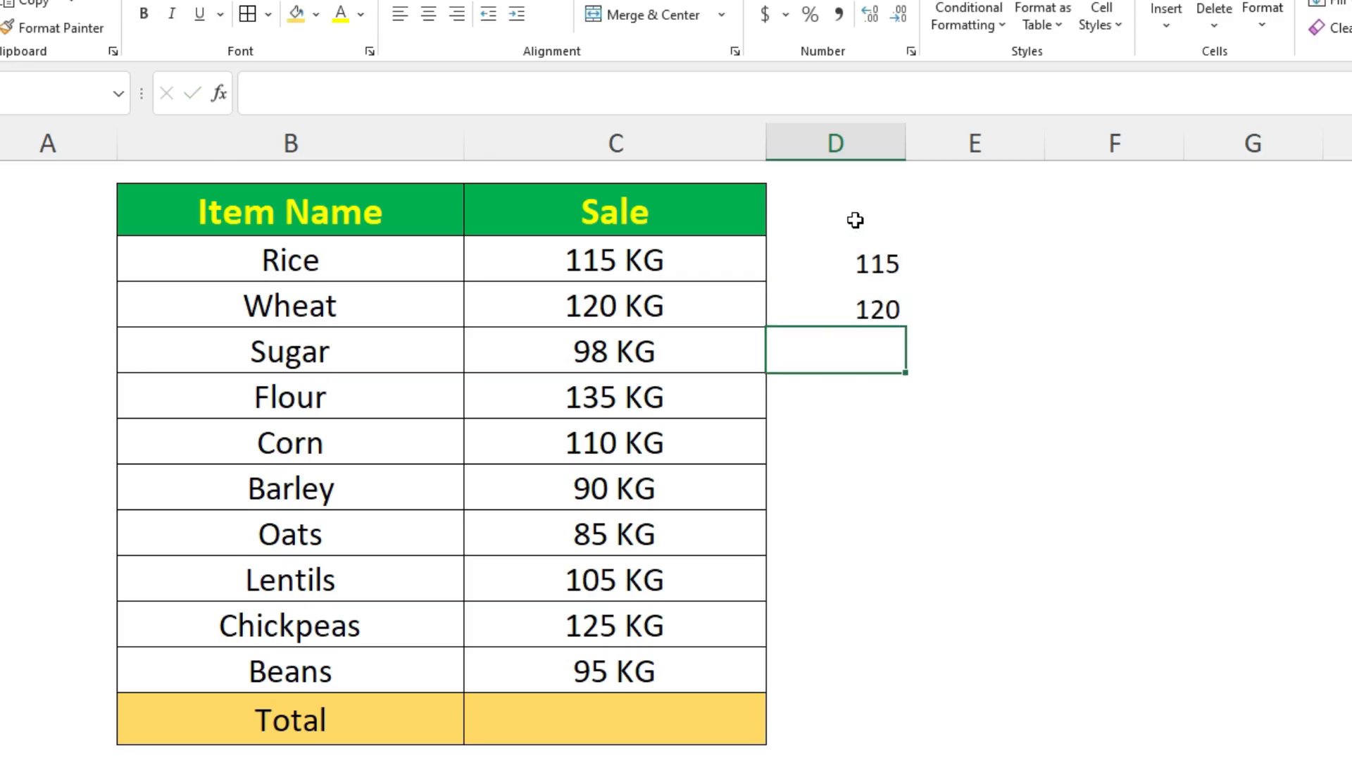
click(814, 715)
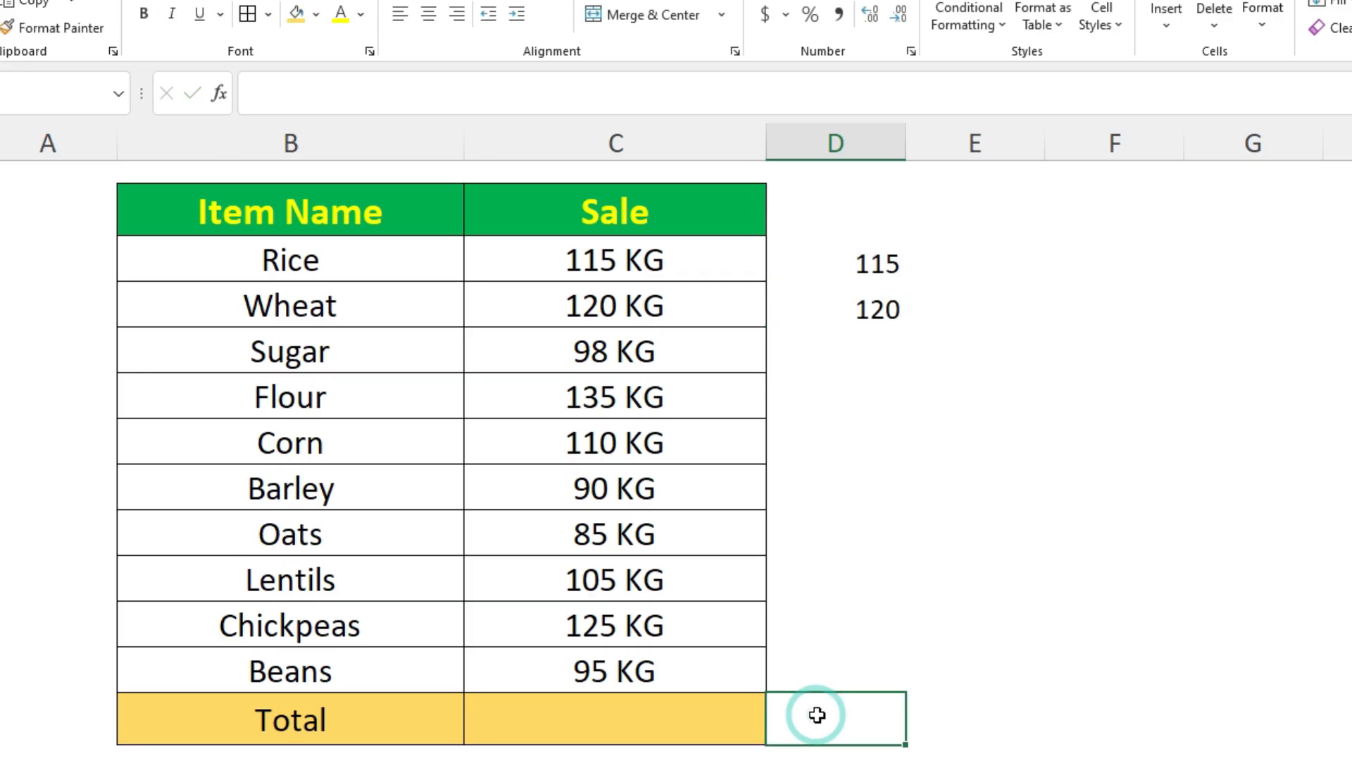
key(Left)
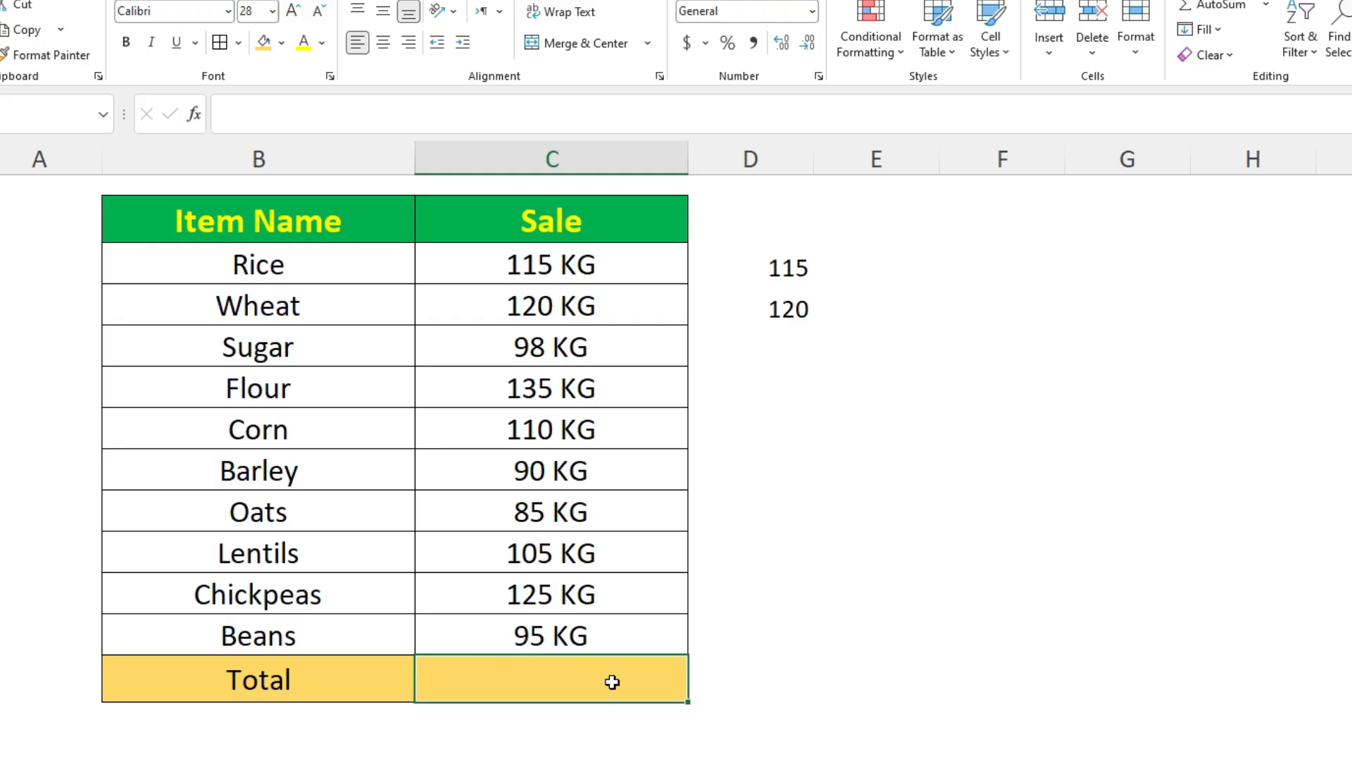
drag(779, 267, 775, 311)
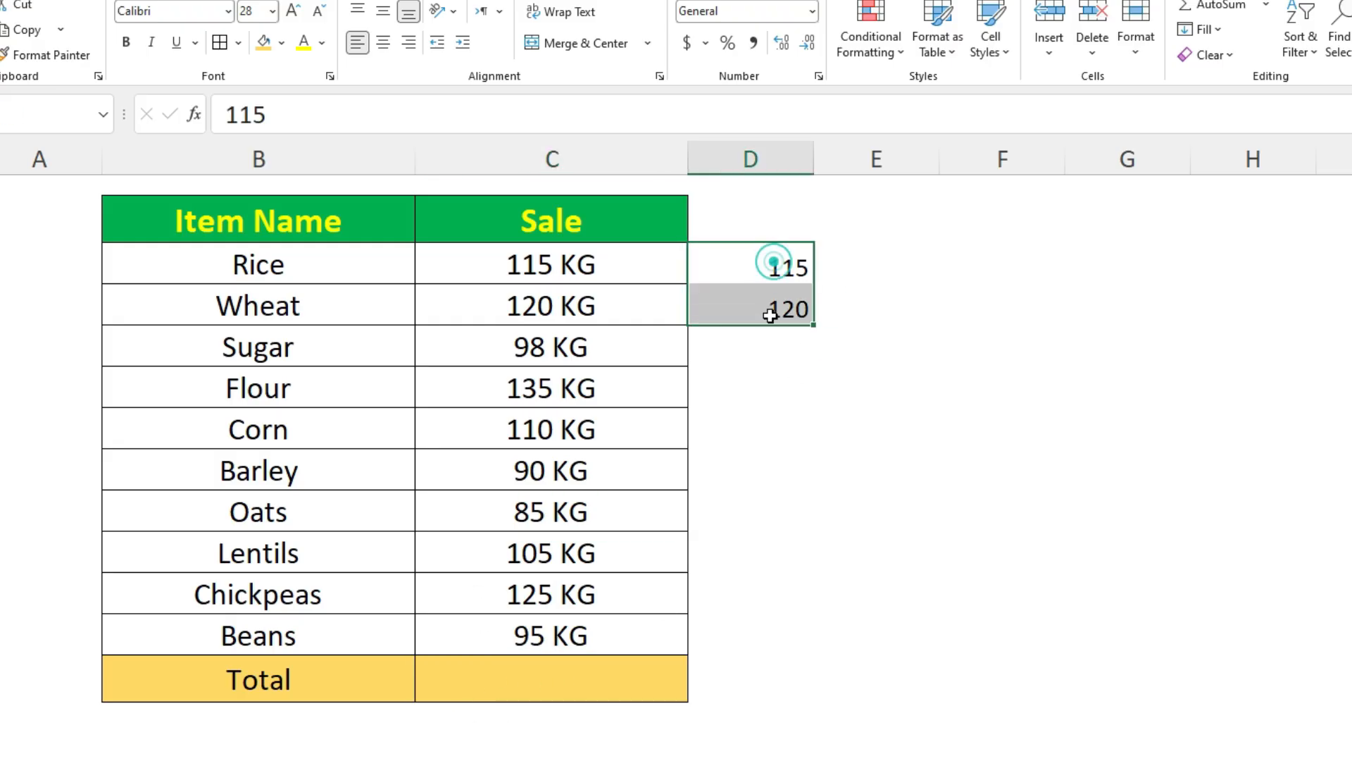
key(Delete)
- Format cell E5 as bold with font size 26
click(931, 354)
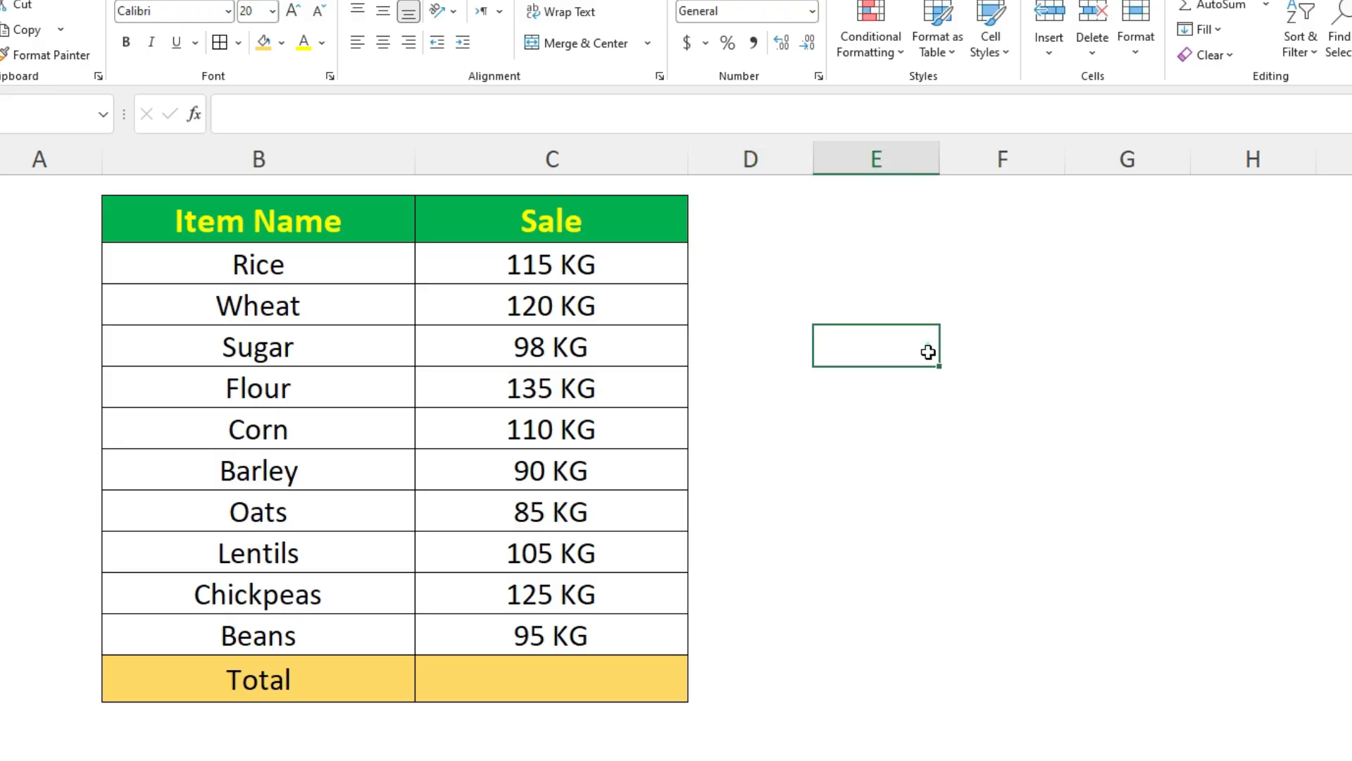
click(126, 43)
click(292, 12)
click(292, 12)
click(292, 11)
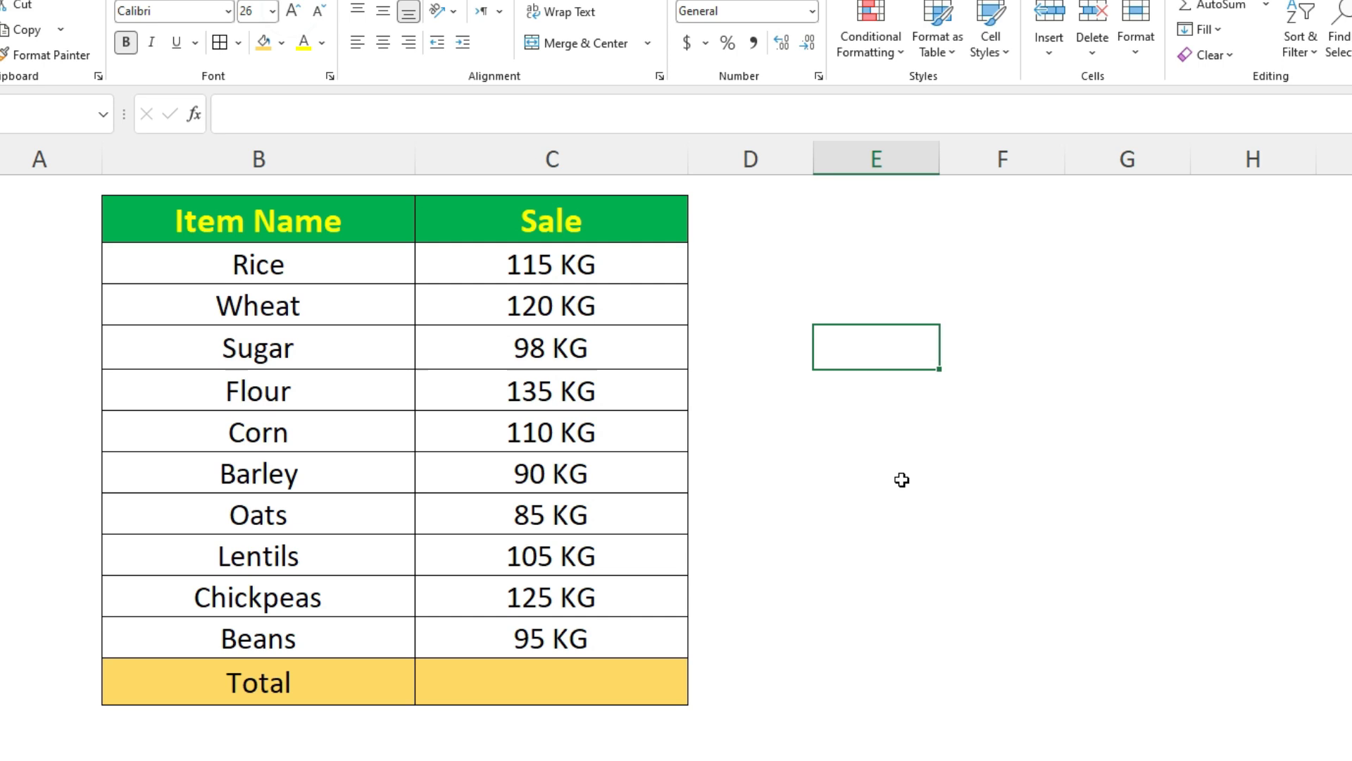
- Enter =SUBSTITUTE(C2,"Sale","Sales") in cell E5 to replace the header text Sale with Sales
text(=sub)
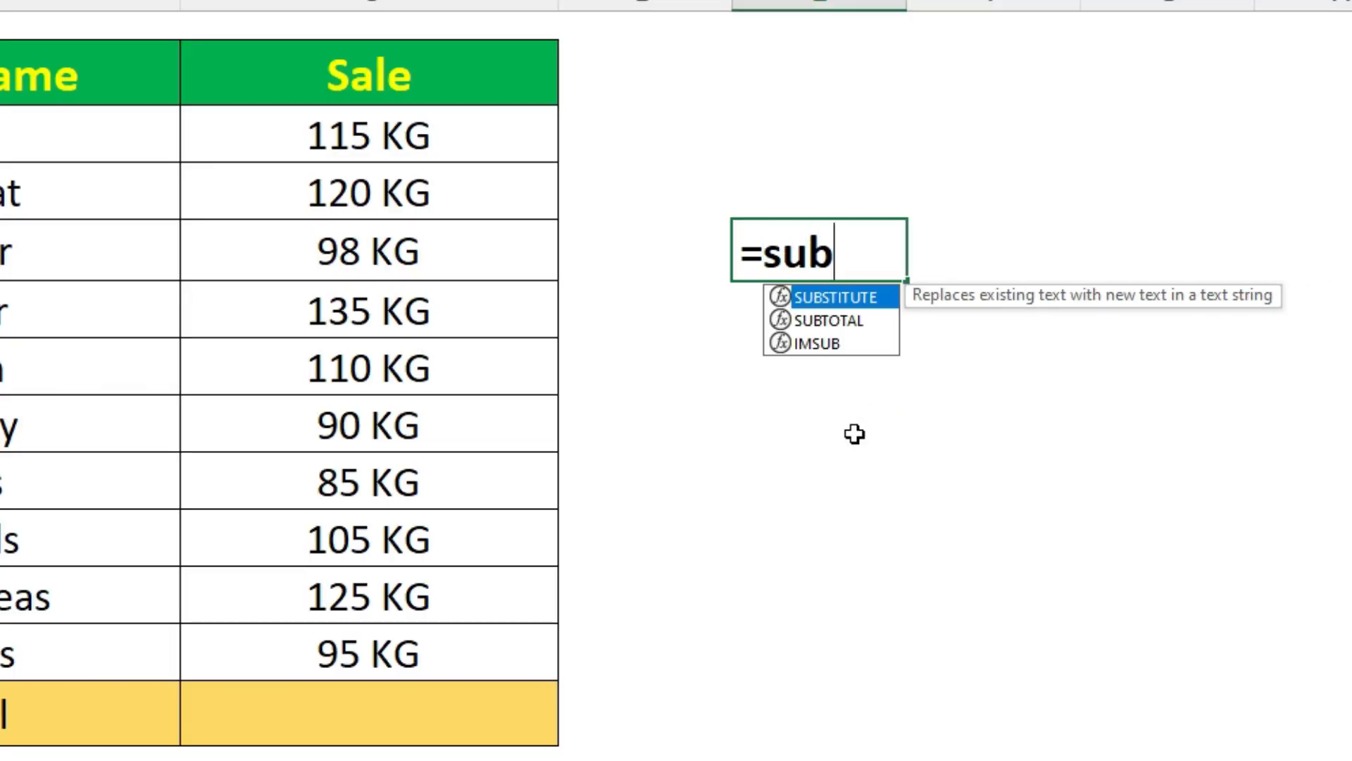
key(Tab)
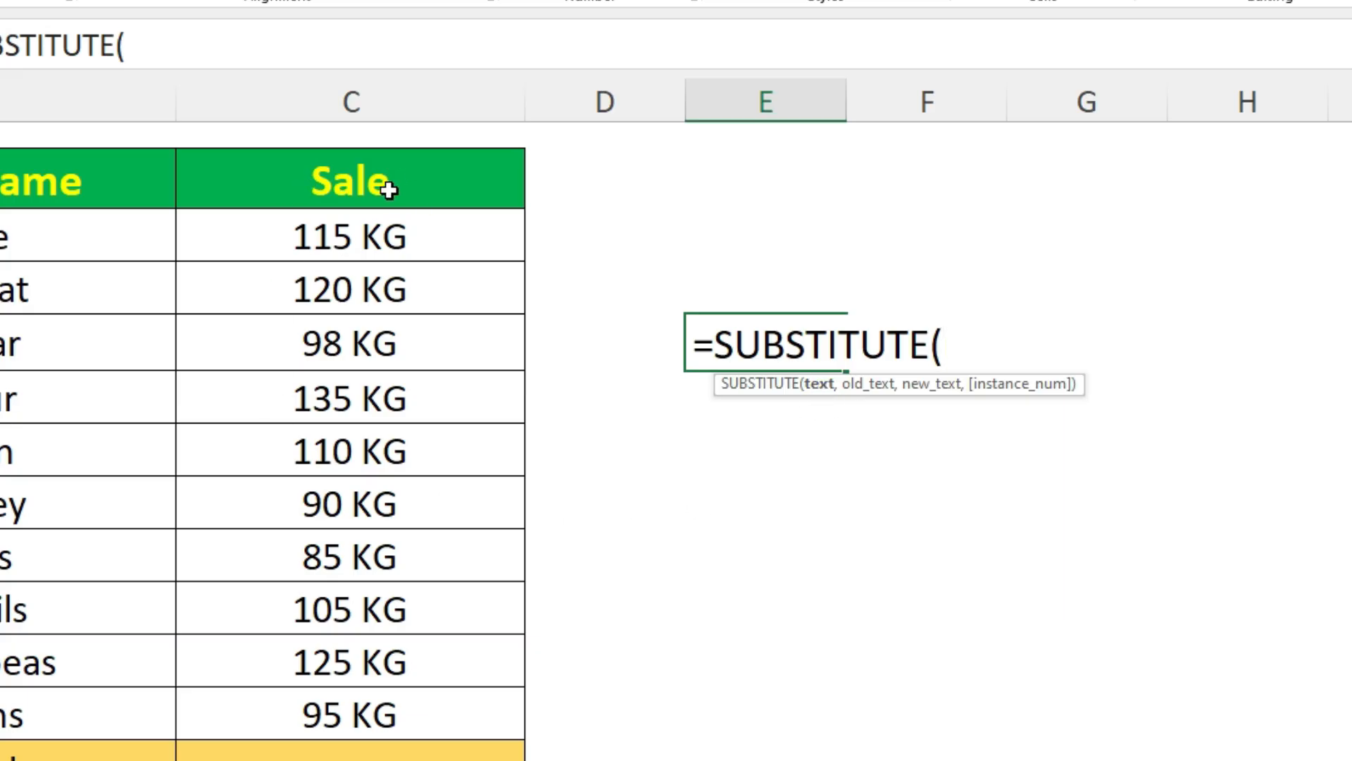
click(342, 182)
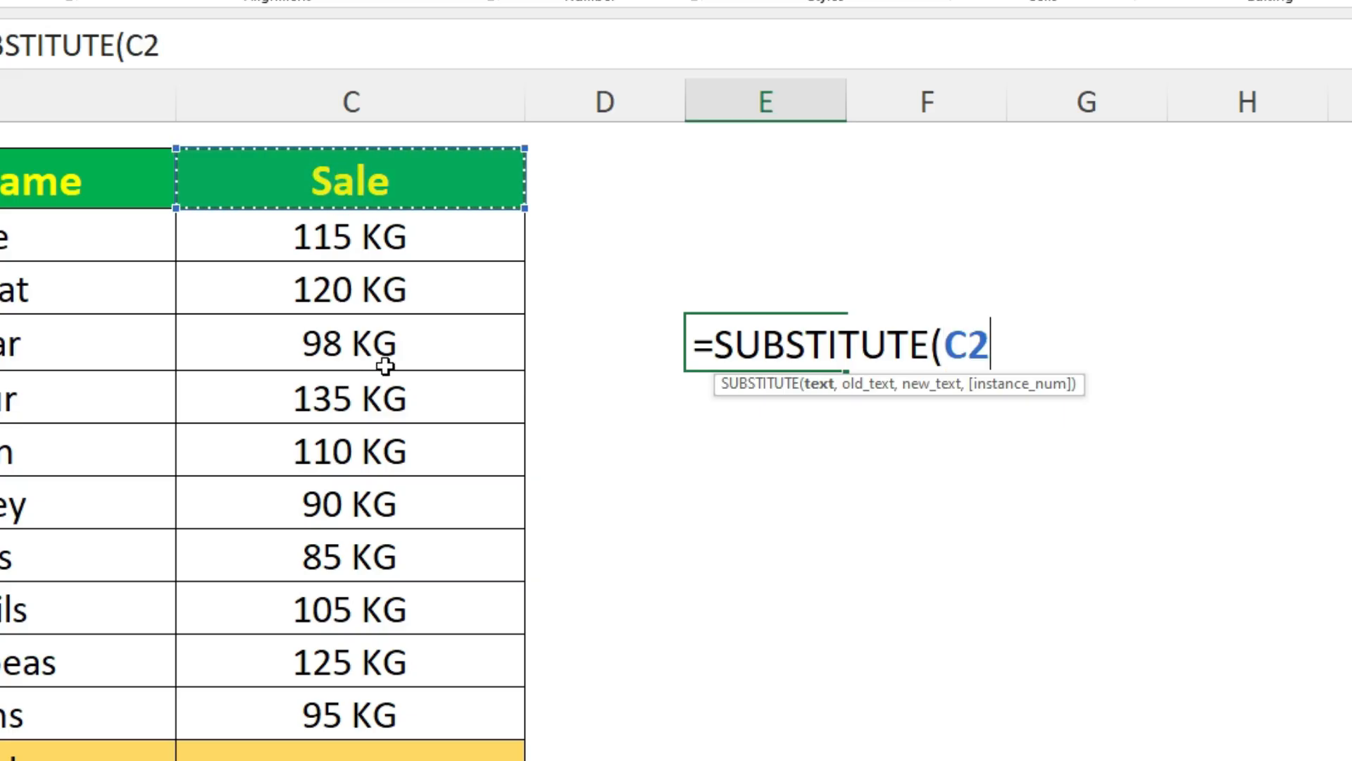
text(,)
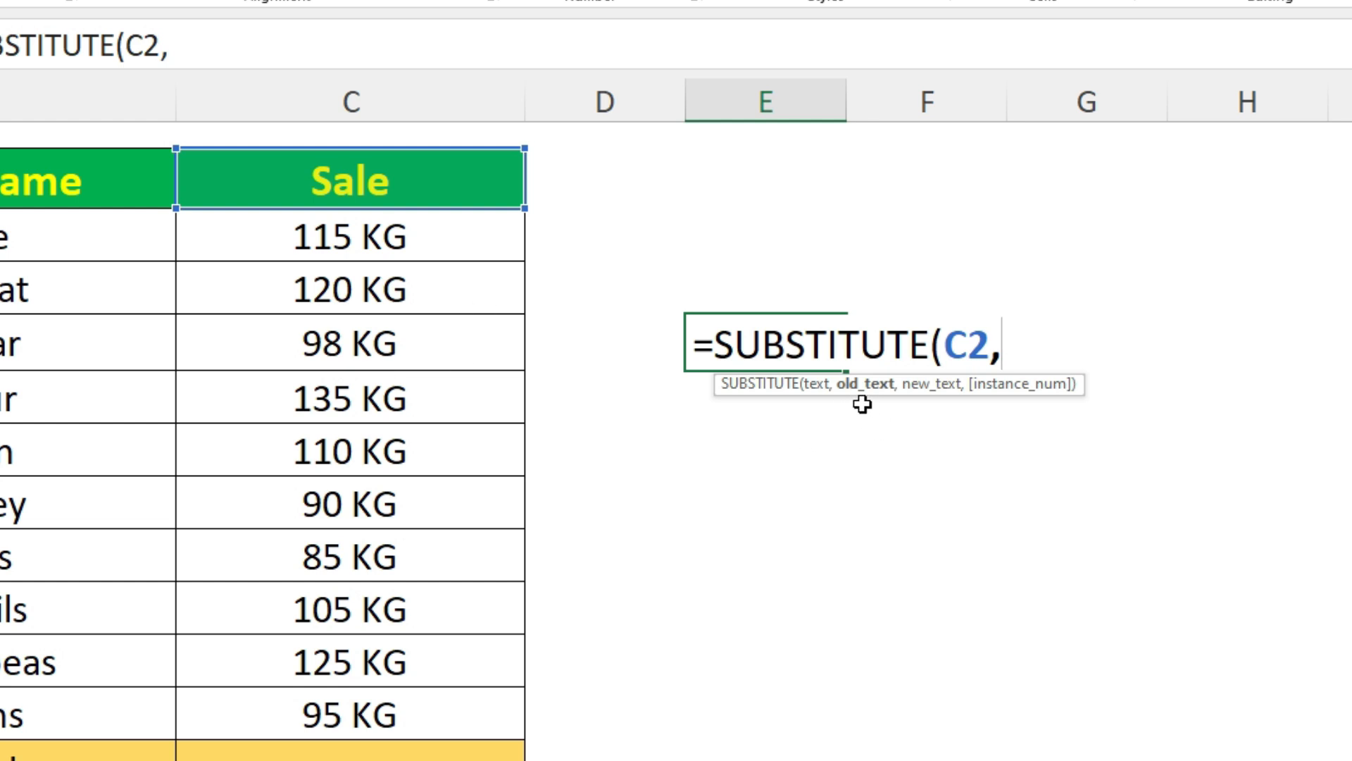
text("Sale)
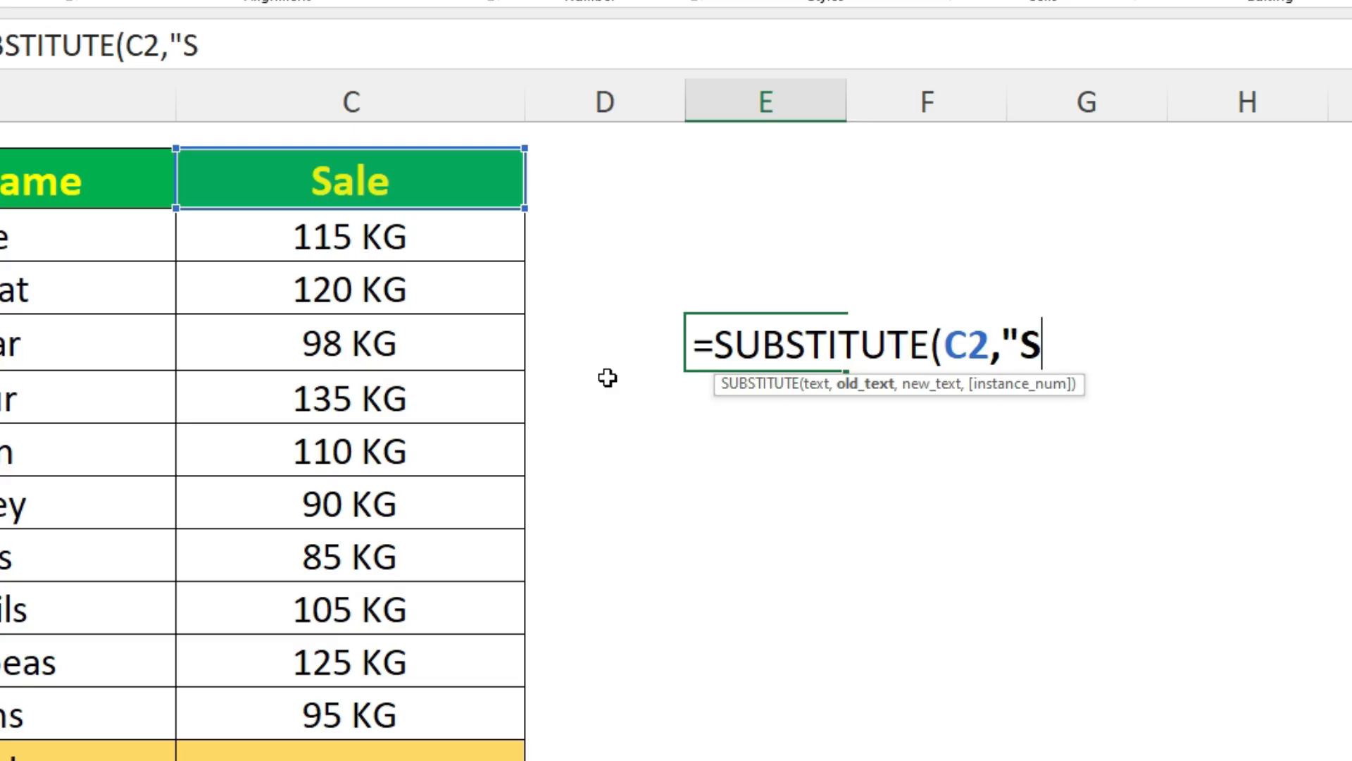
text(")
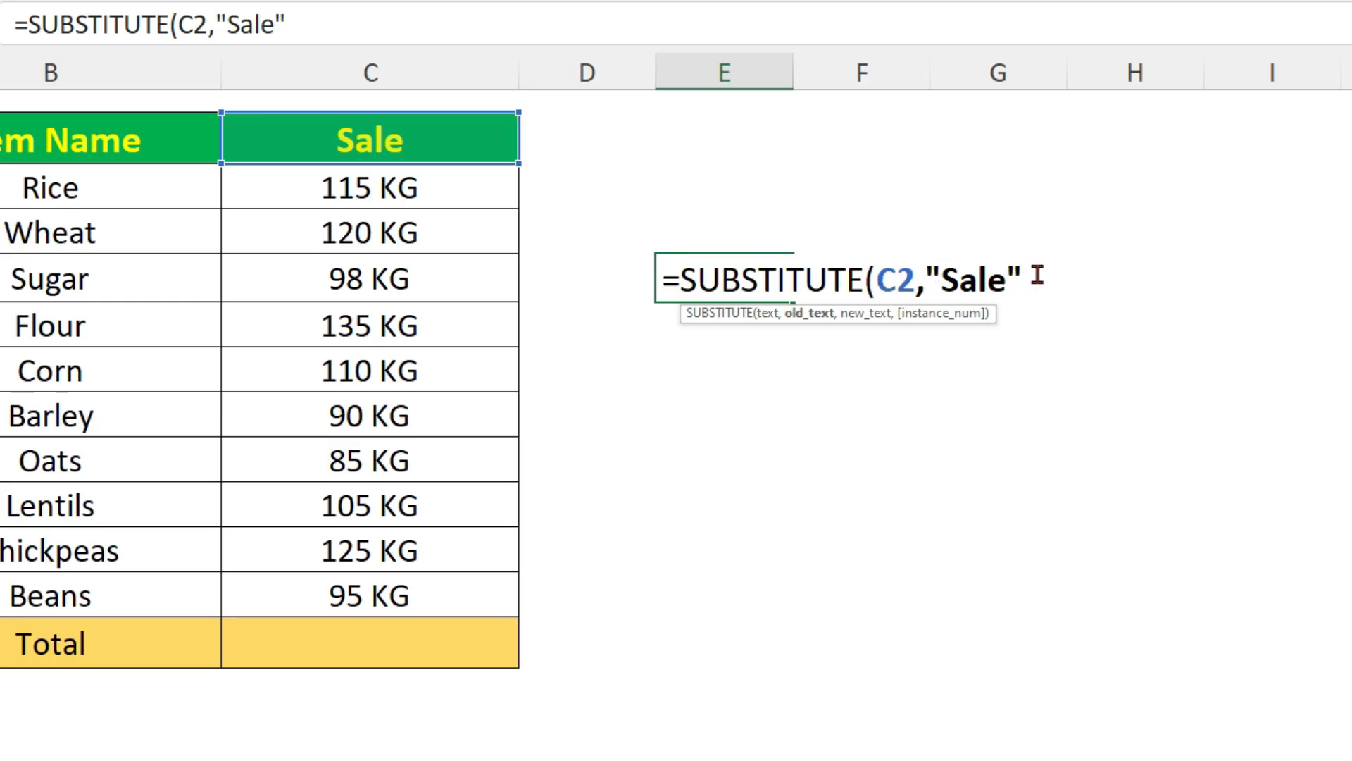
text(,)
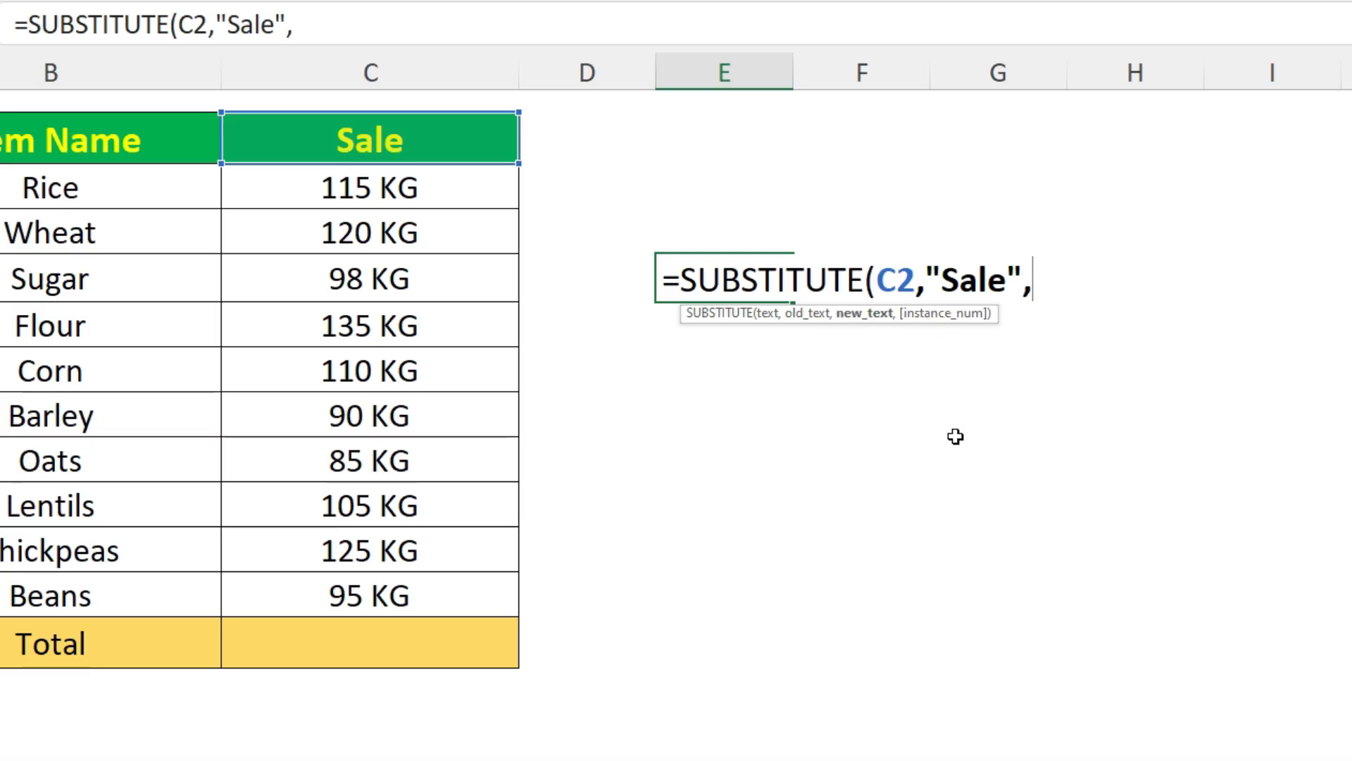
text(")
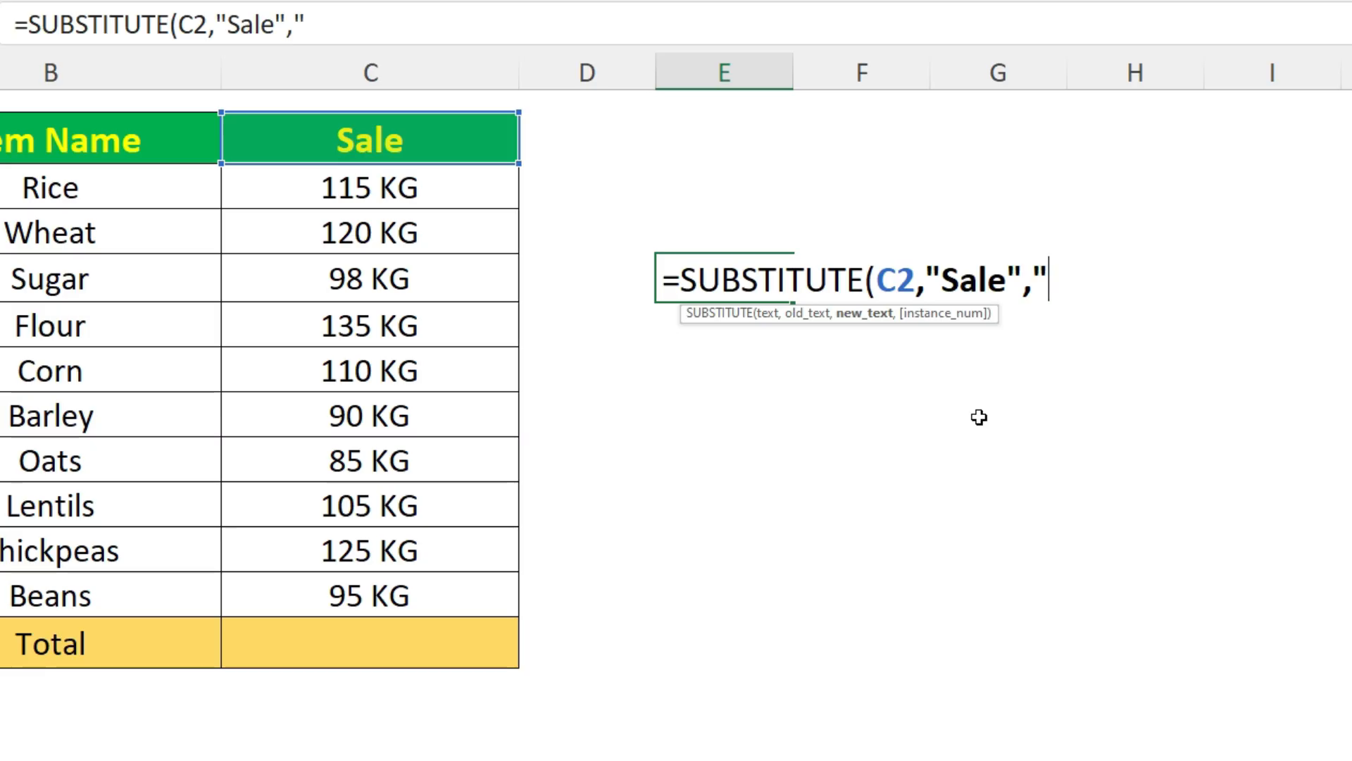
text(Sa)
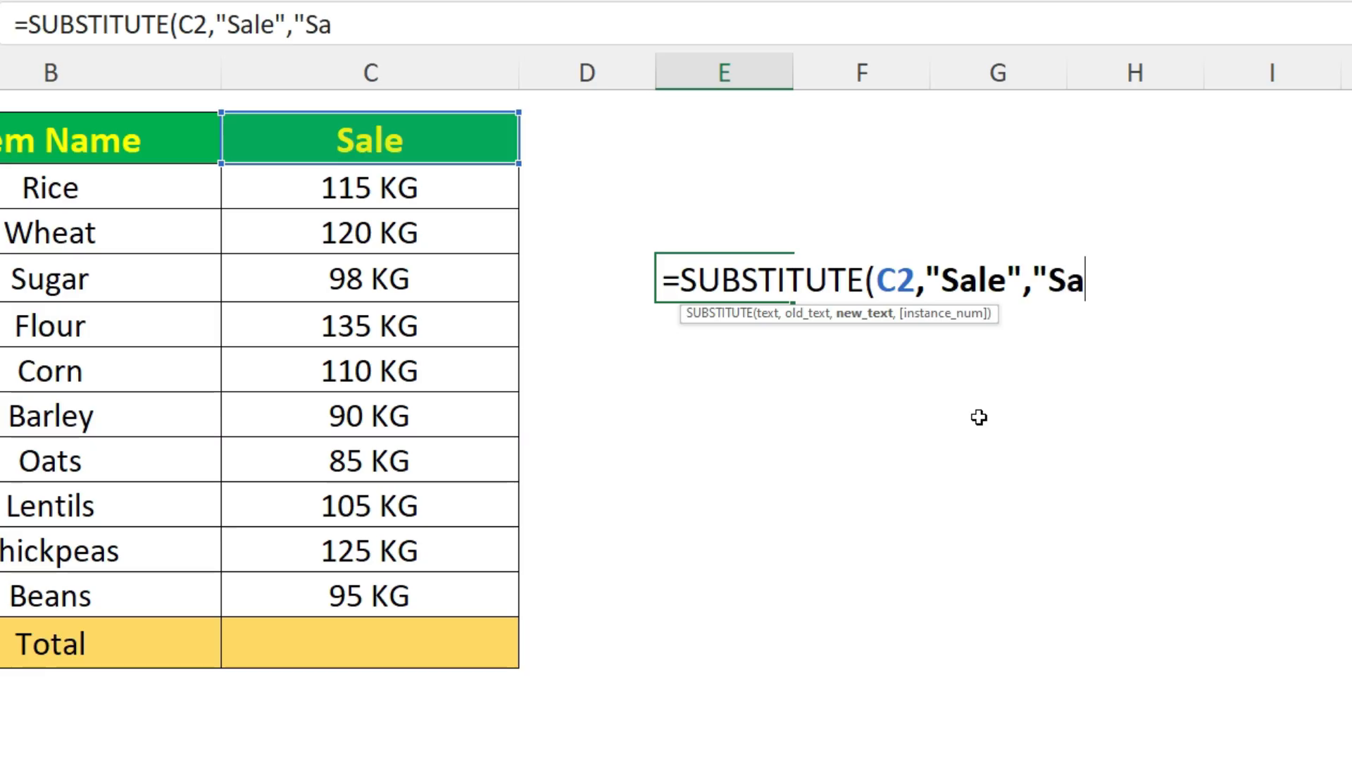
text(les")
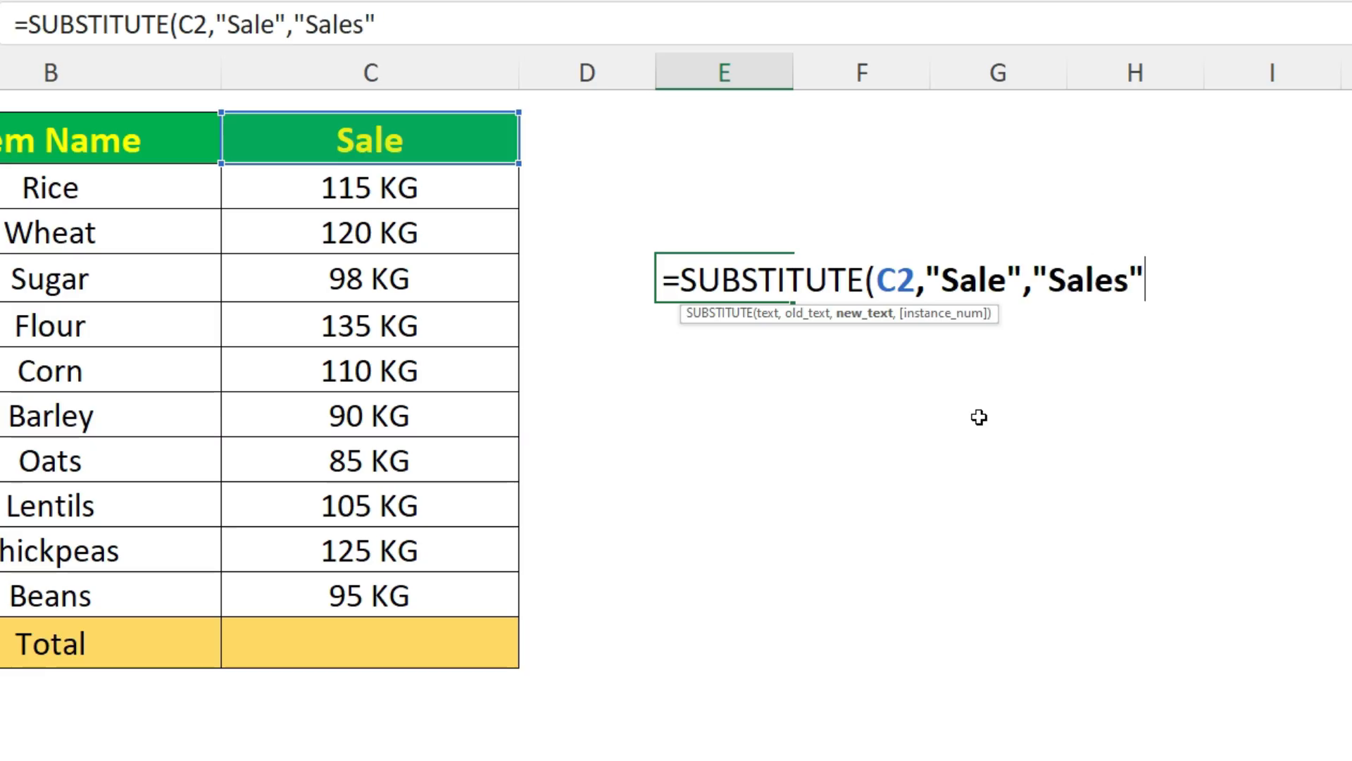
text())
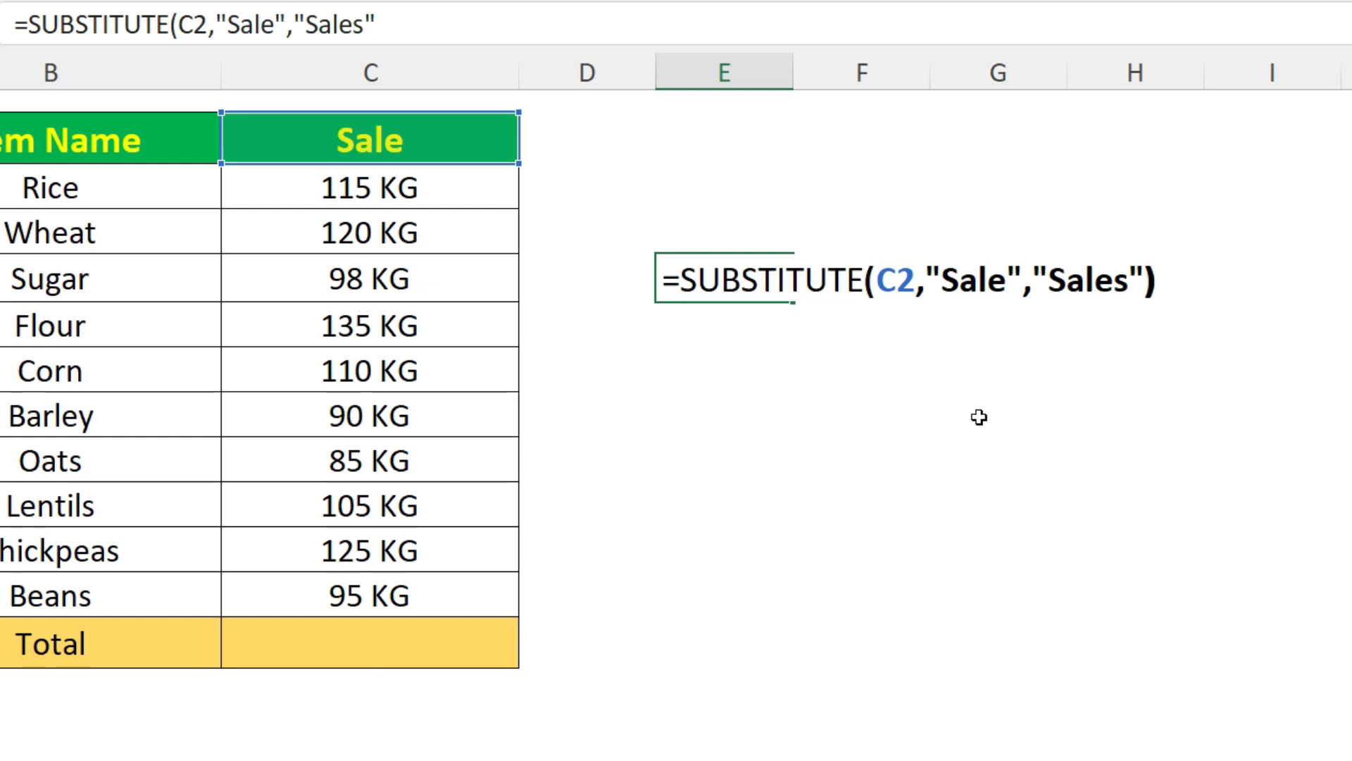
key(Return)
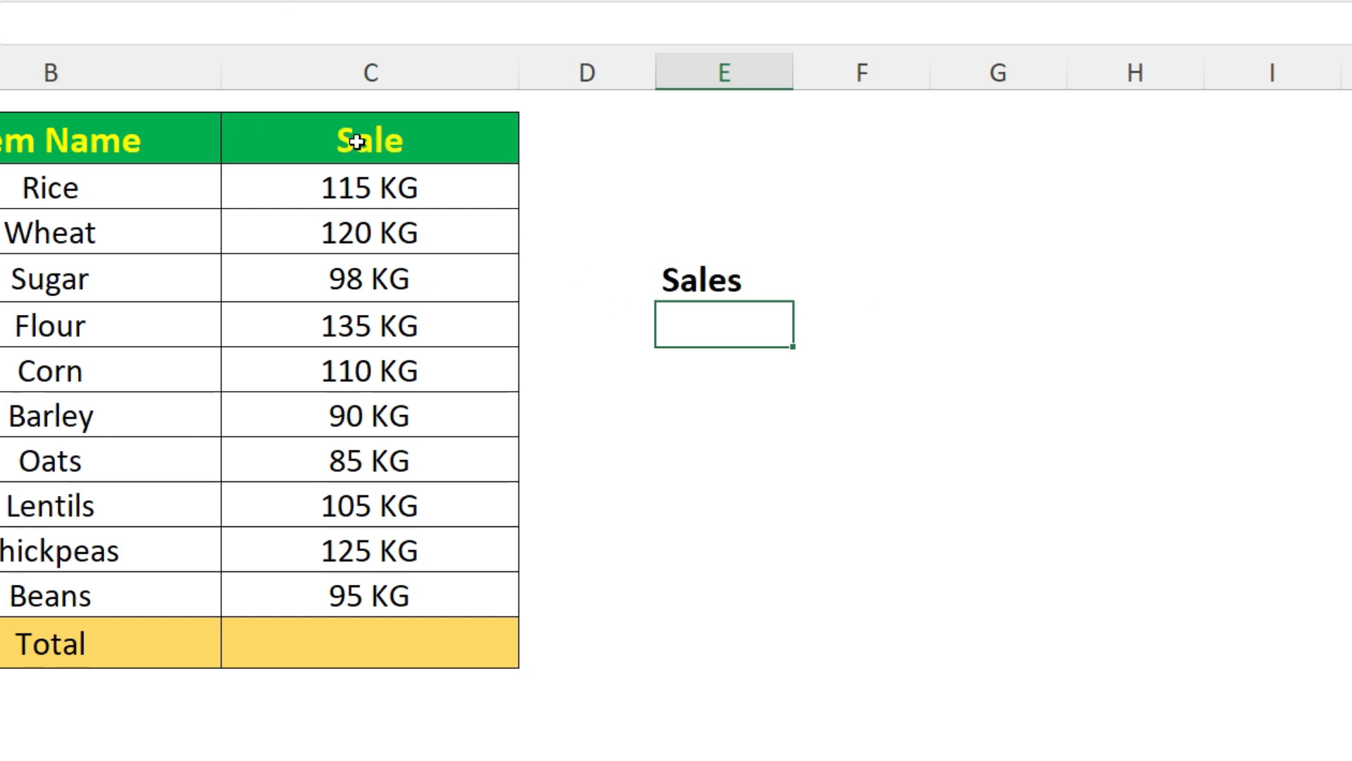
- Replace the formula in cell E5 with =SUBSTITUTE(C3,"KG","") to strip KG from the Rice sale
click(705, 276)
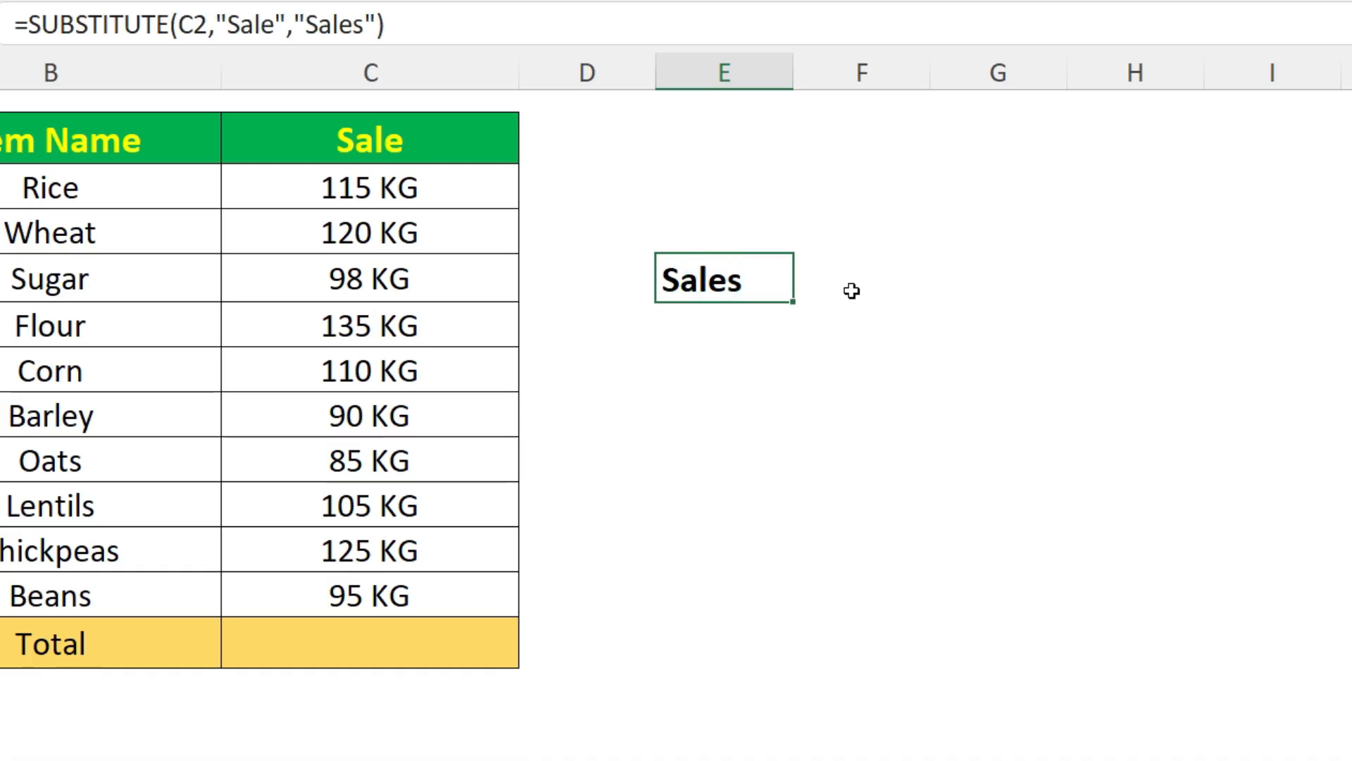
text(=sub)
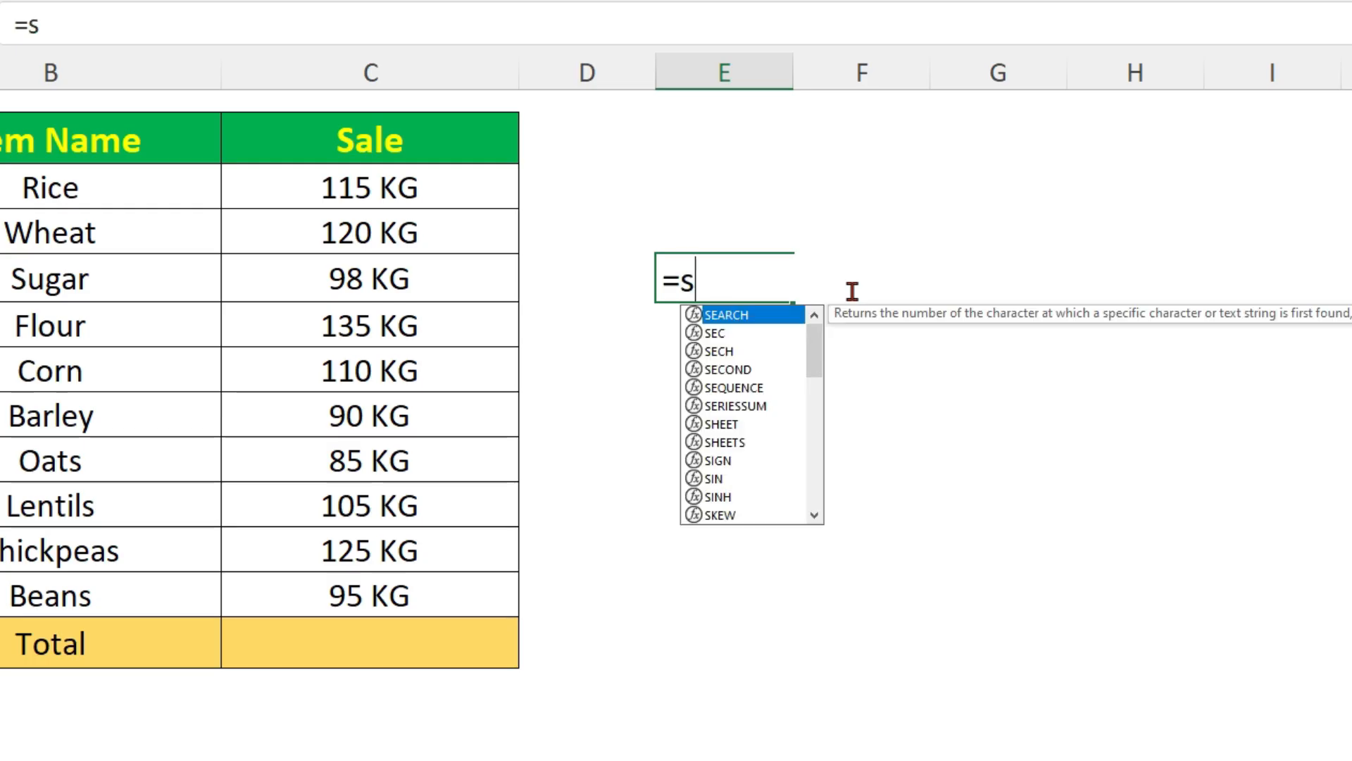
key(Tab)
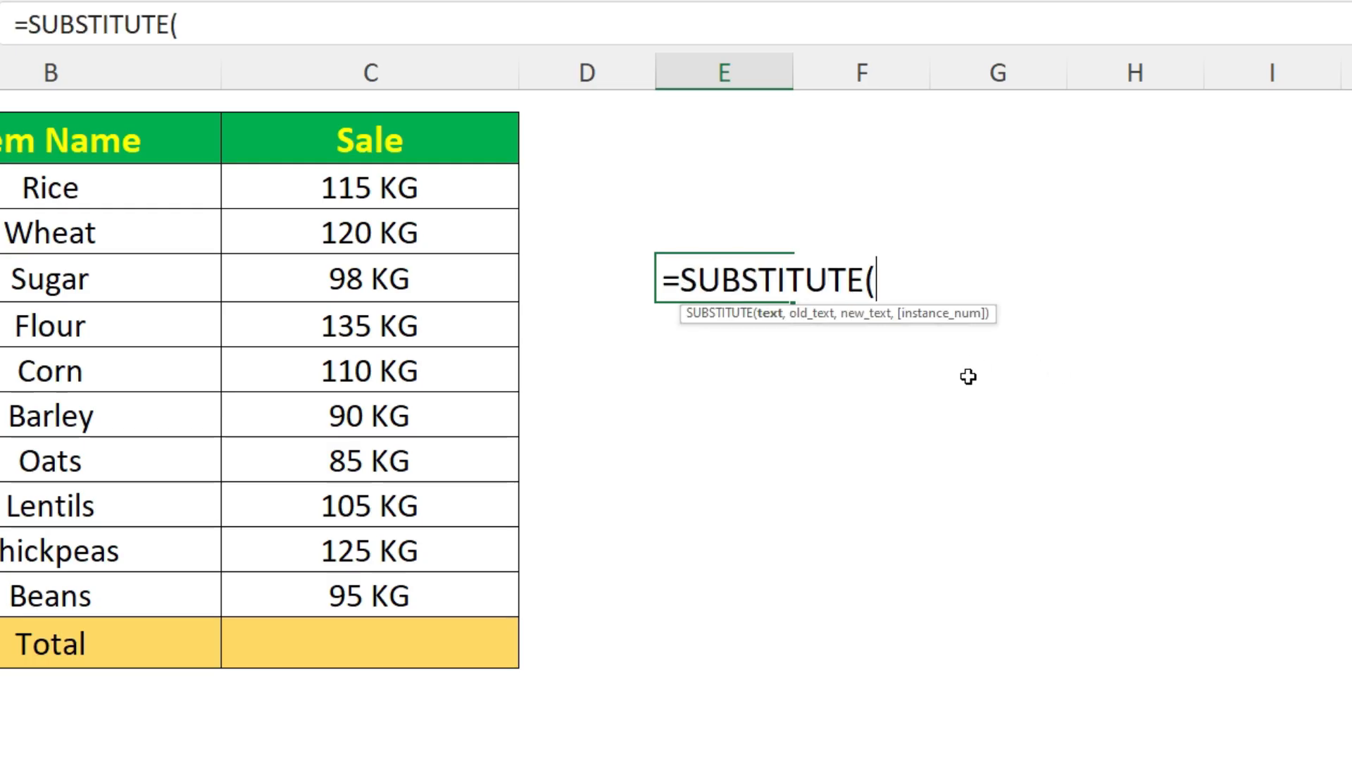
click(320, 195)
text(,)
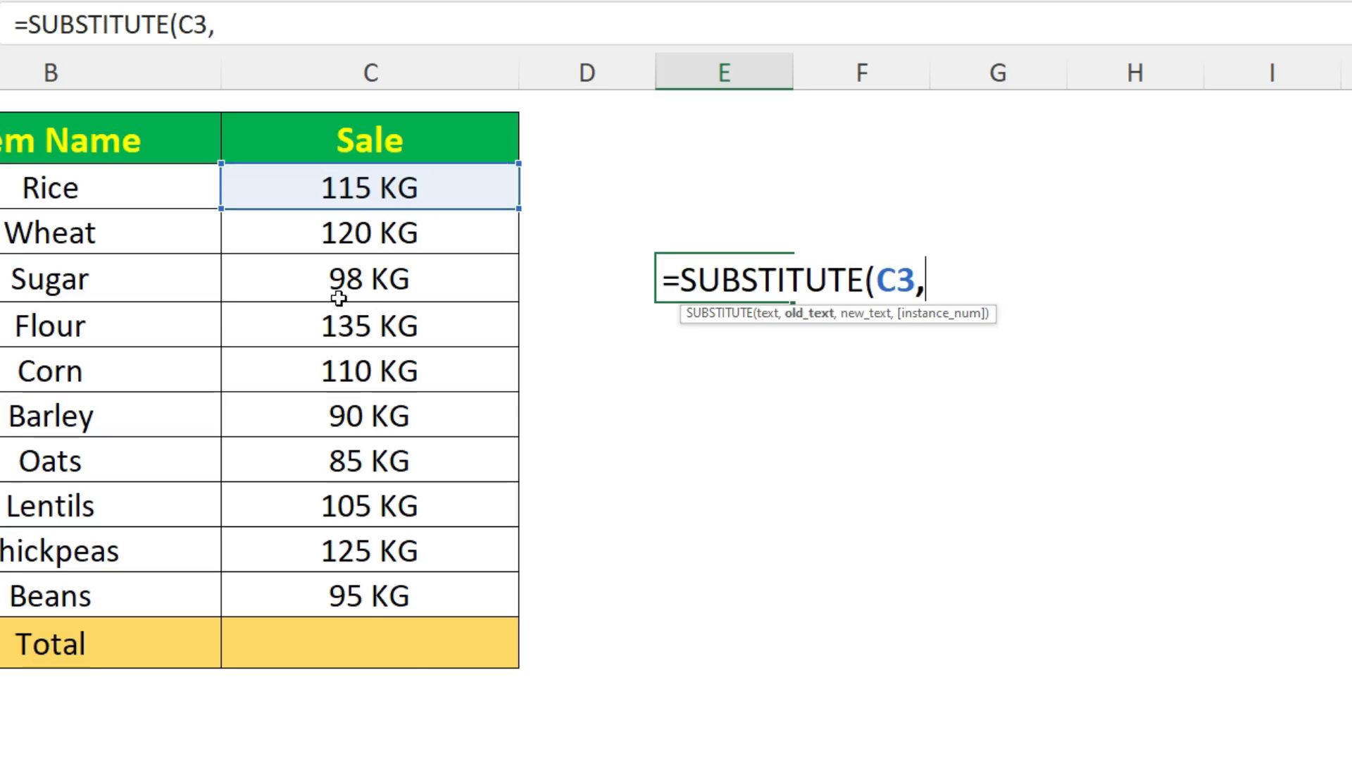
text("KG)
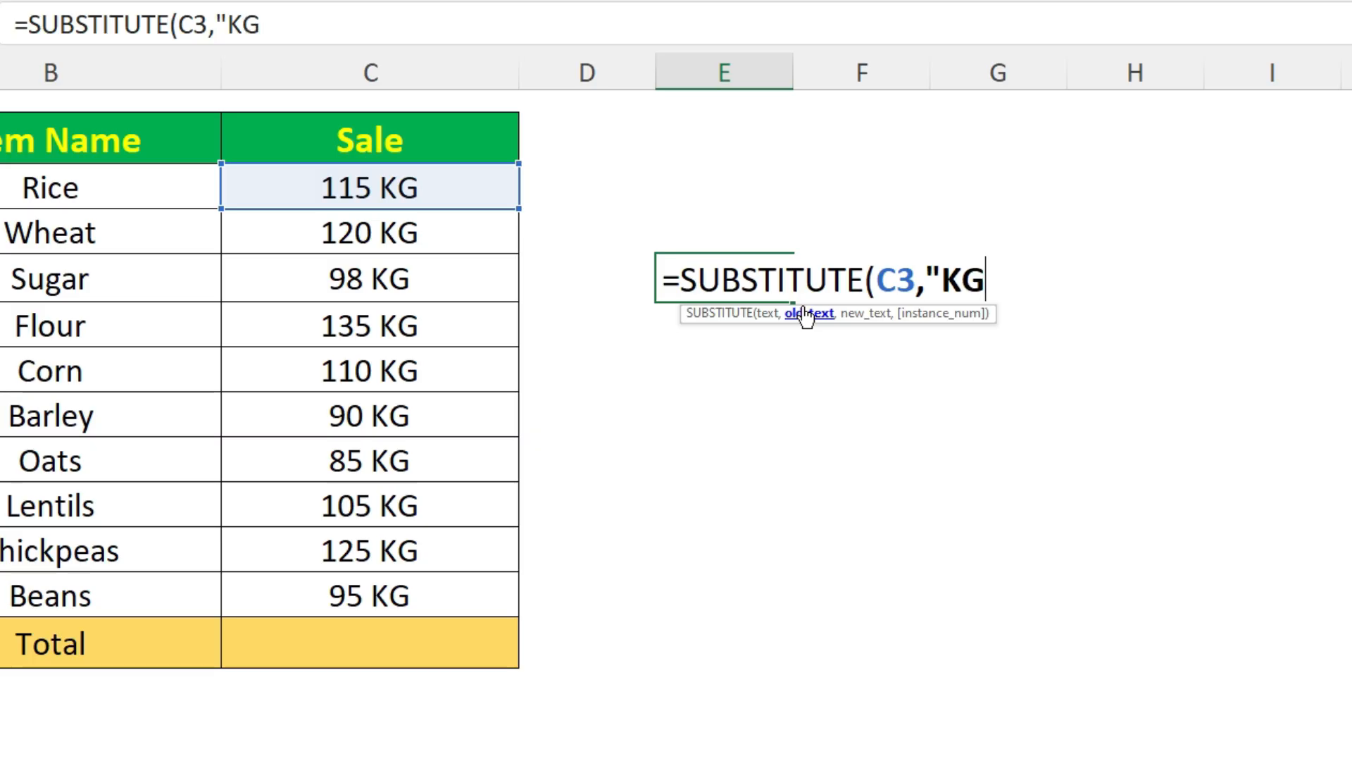
text(",)
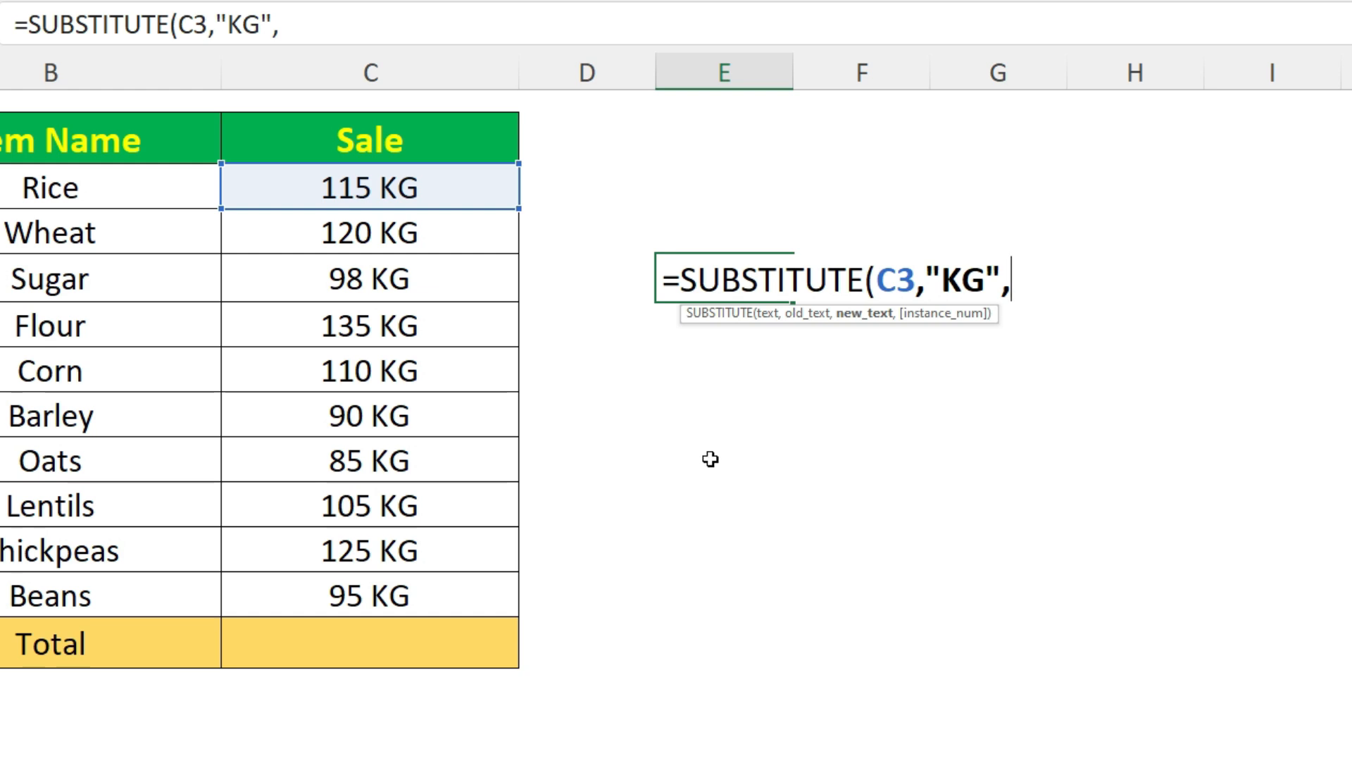
text("")
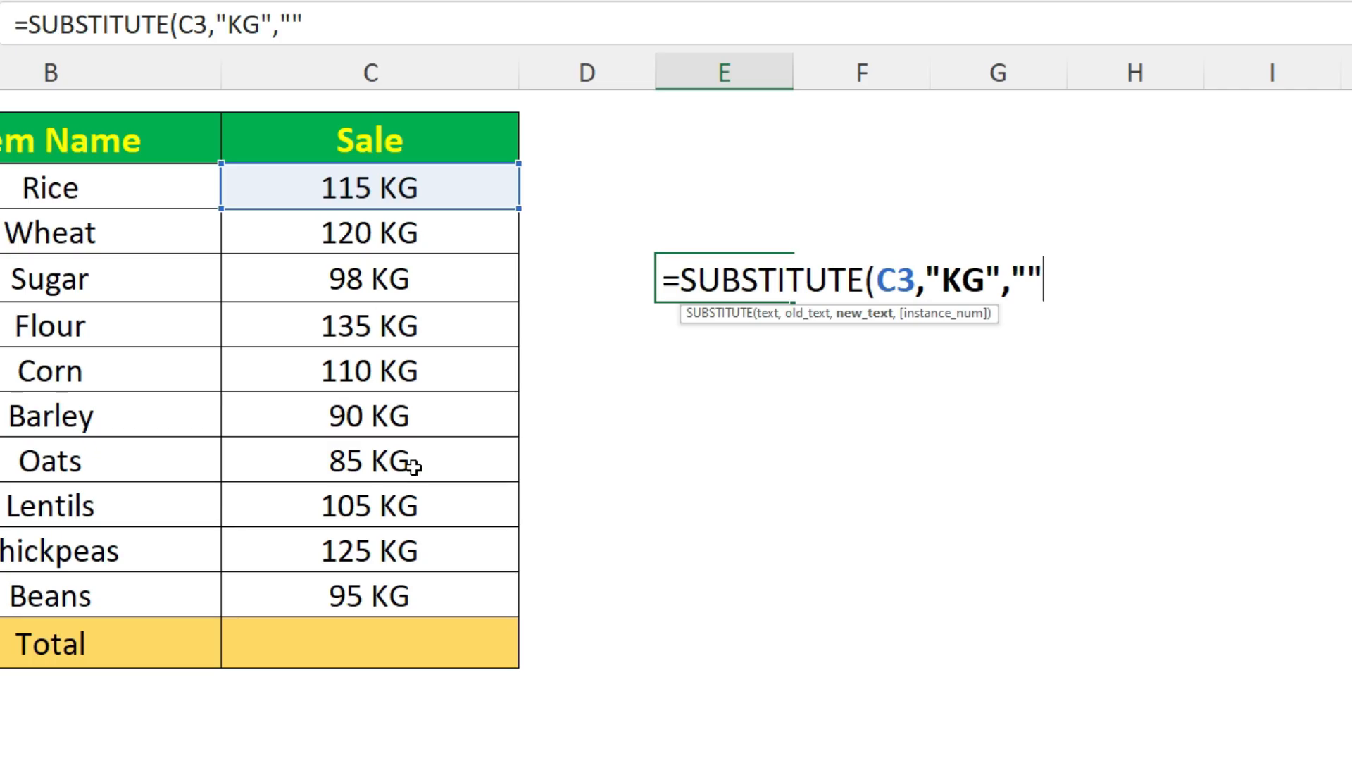
text())
key(Return)
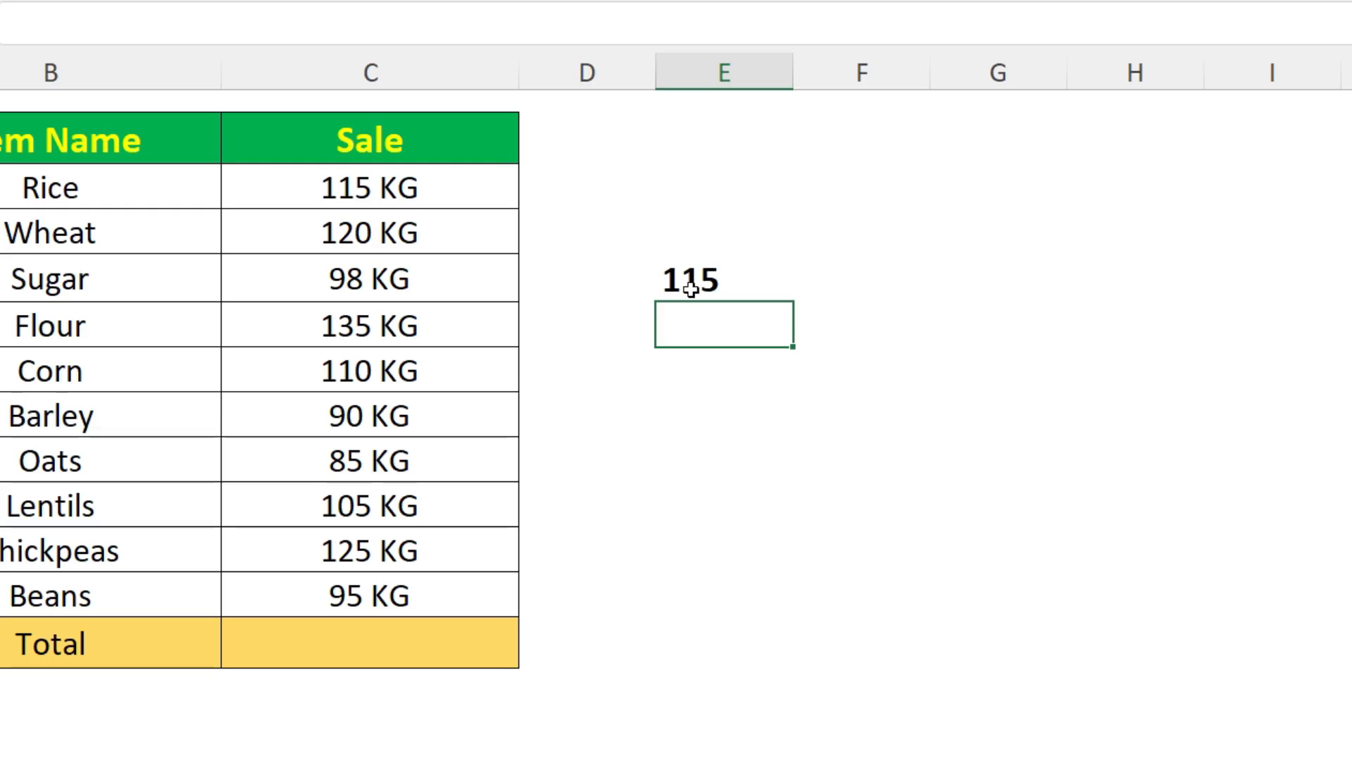
- Paste the result of E5 as a plain value into E8, re-enter it as a number, and delete it again
click(660, 284)
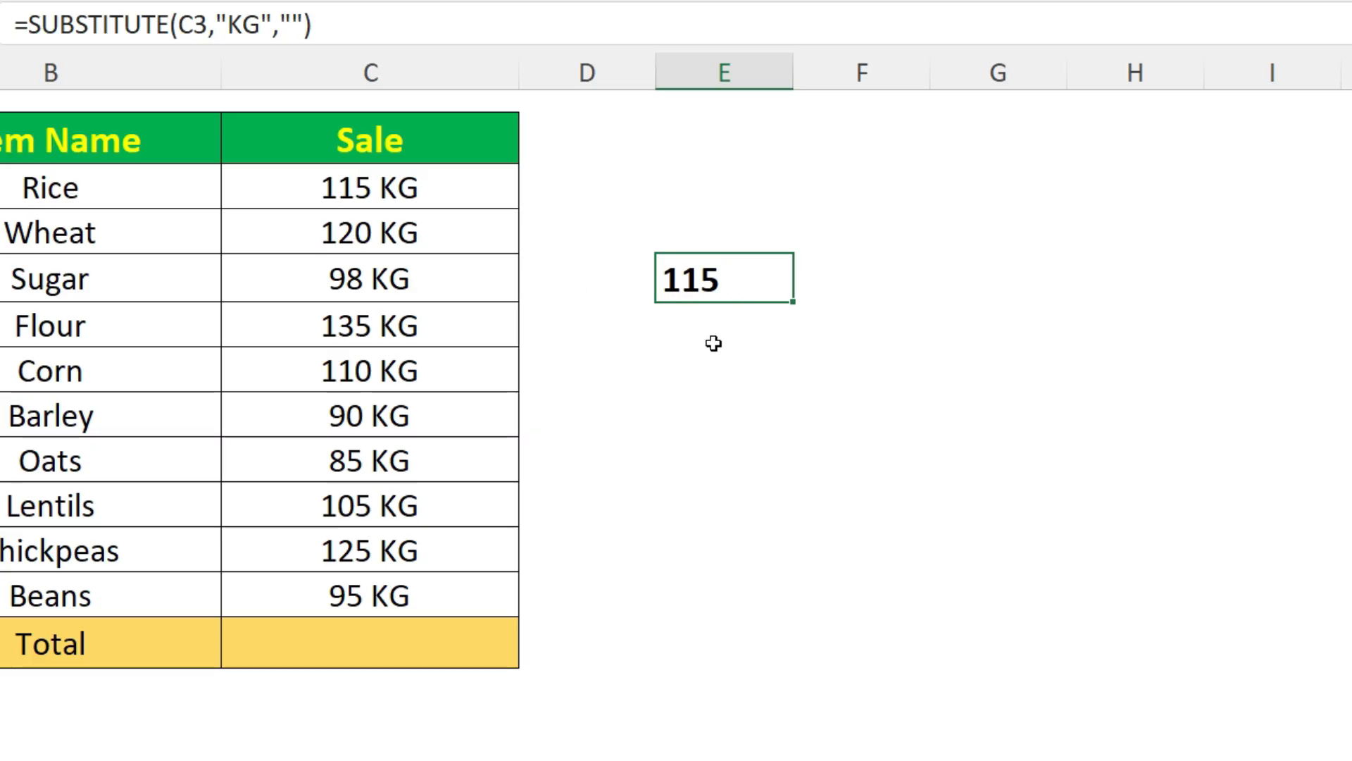
key(ctrl+c)
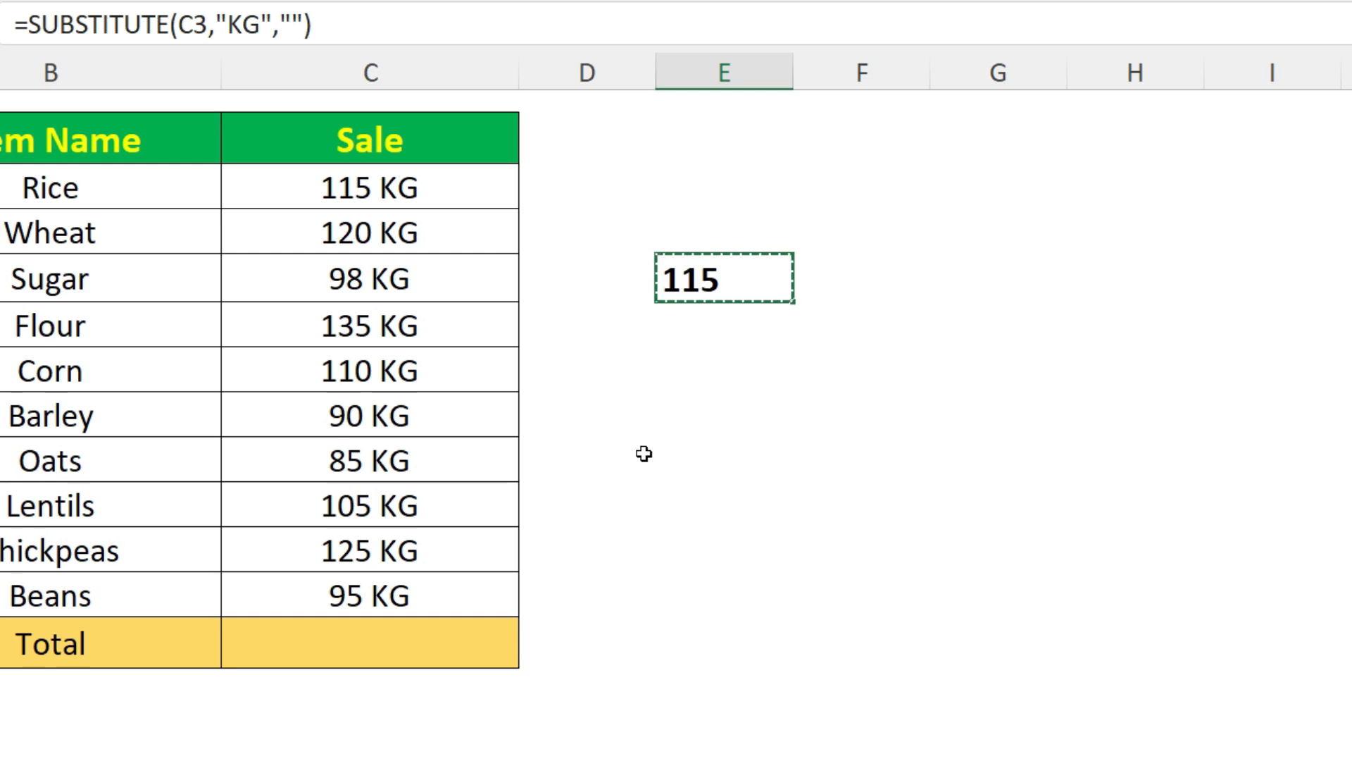
click(756, 414)
right_click(747, 424)
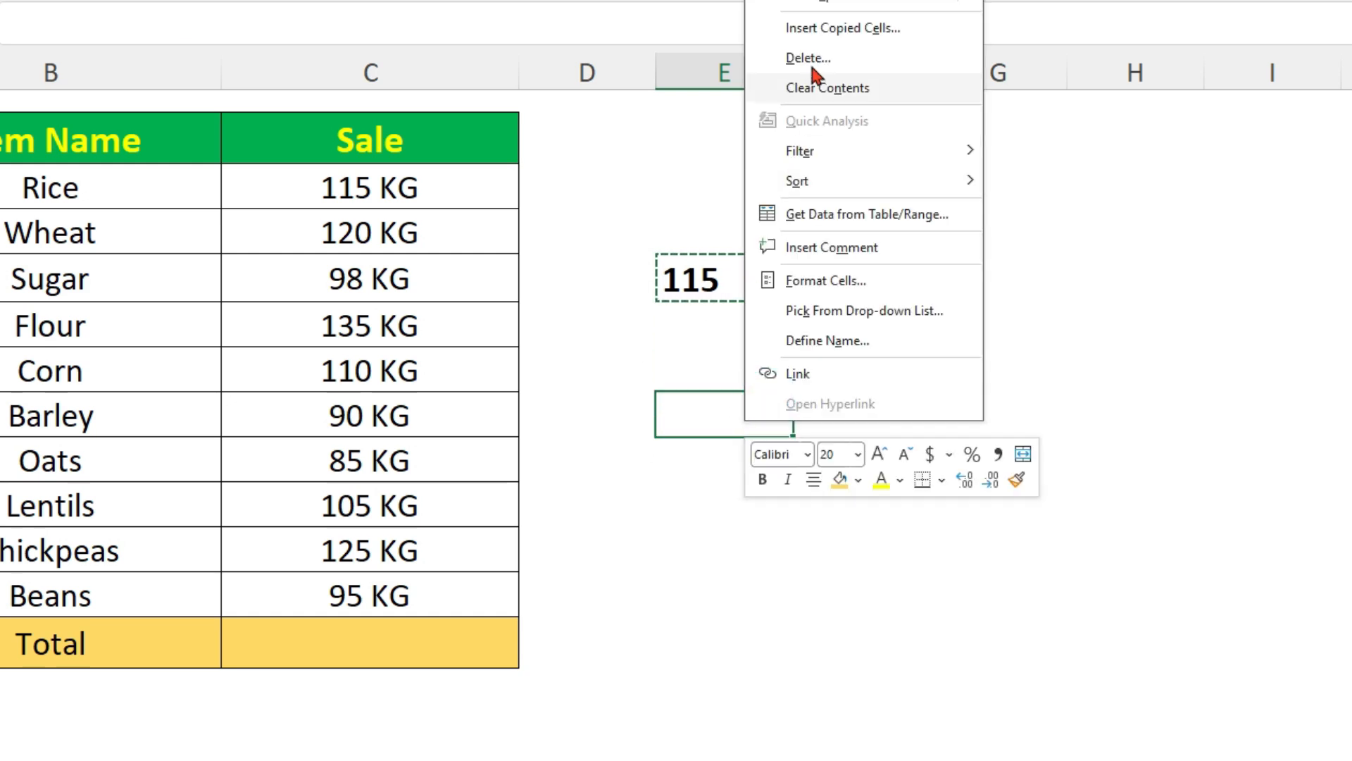
click(826, 5)
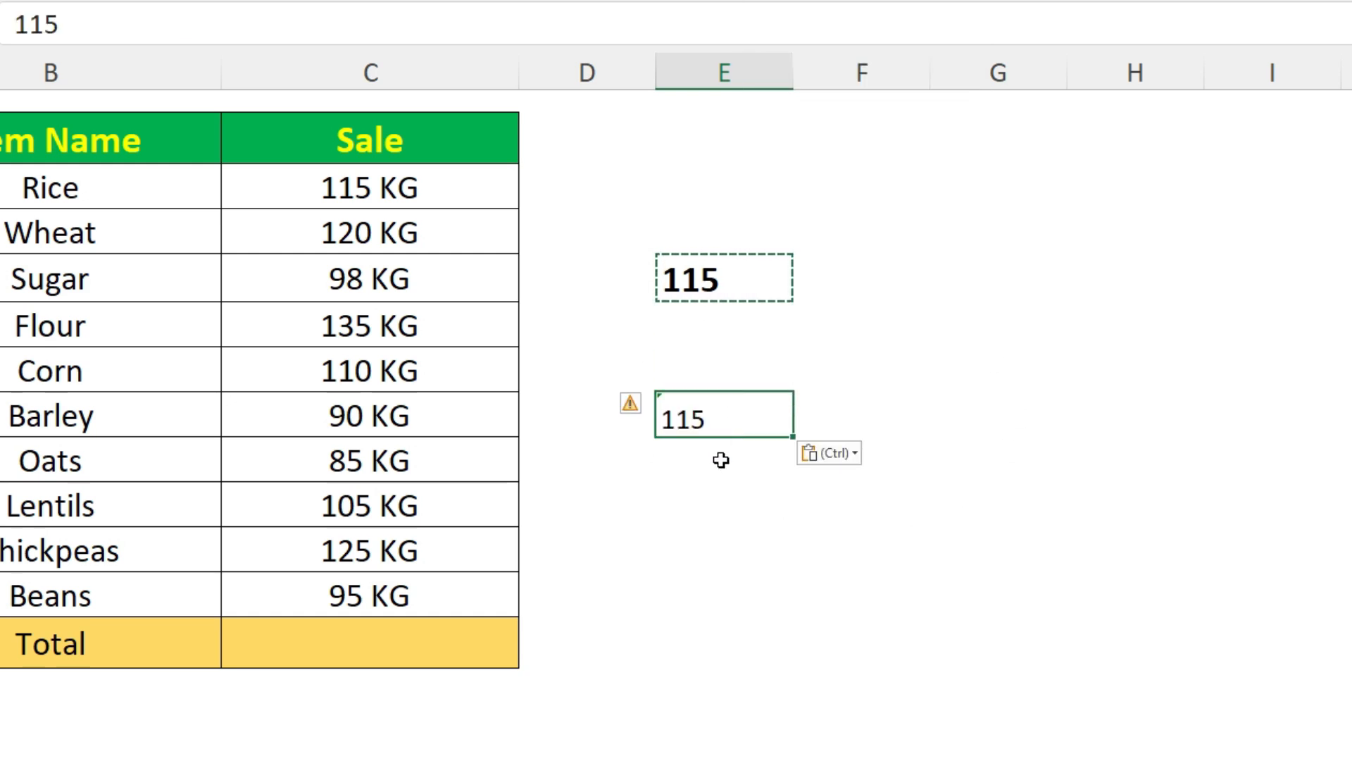
double_click(747, 419)
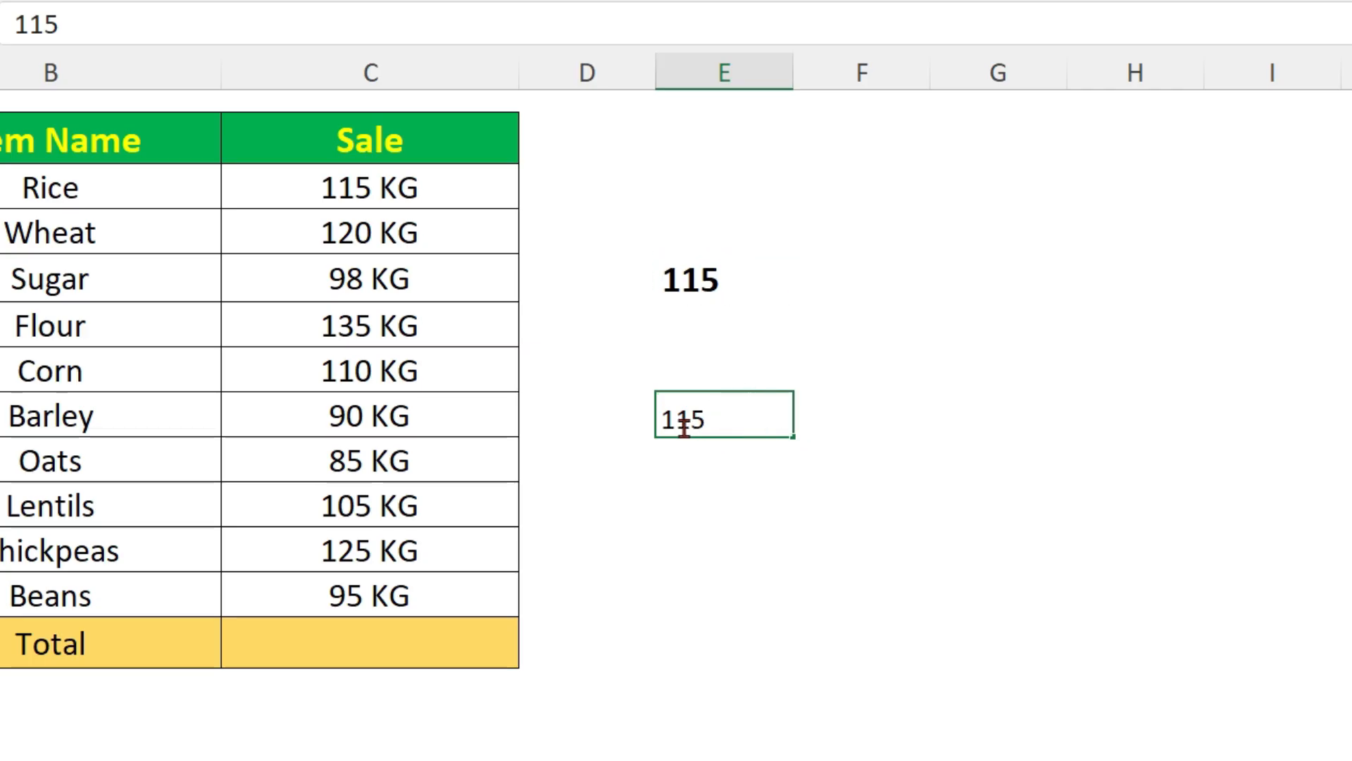
click(690, 486)
click(761, 423)
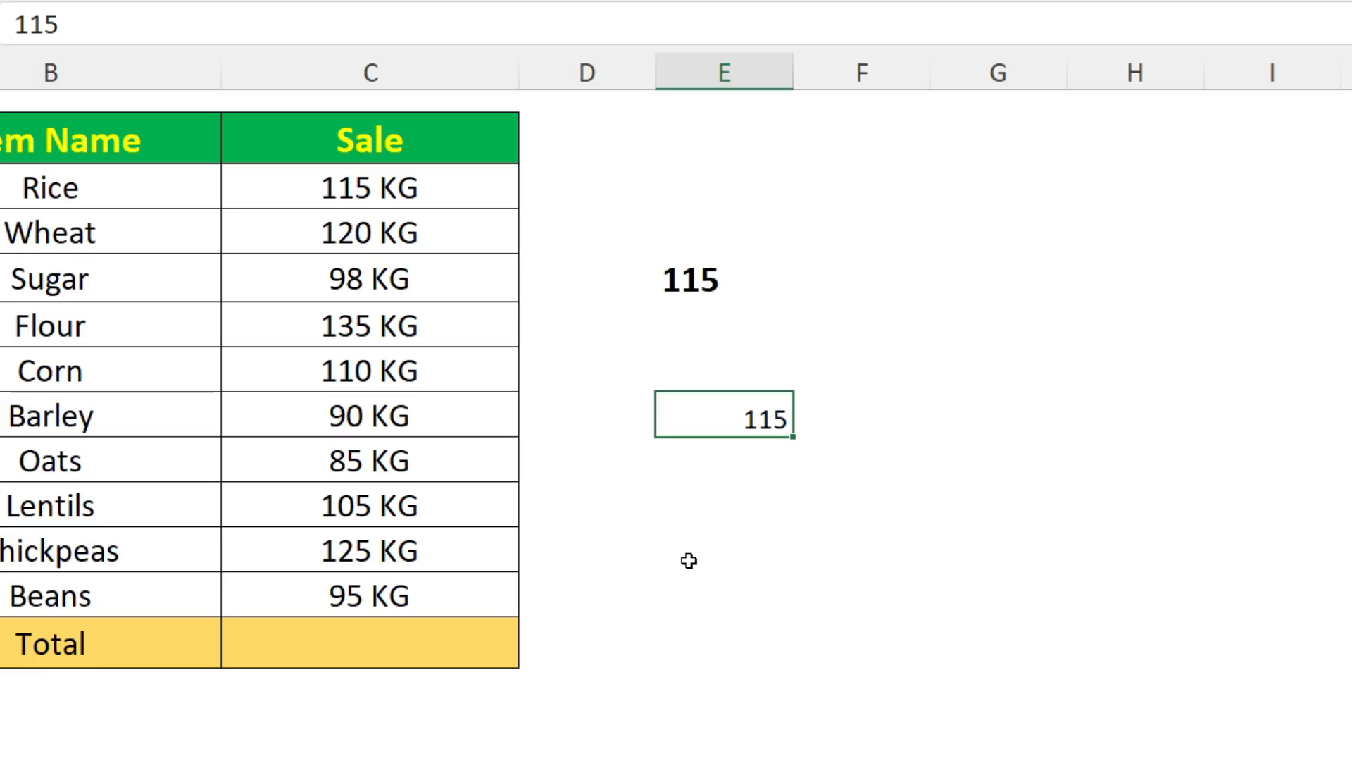
key(Delete)
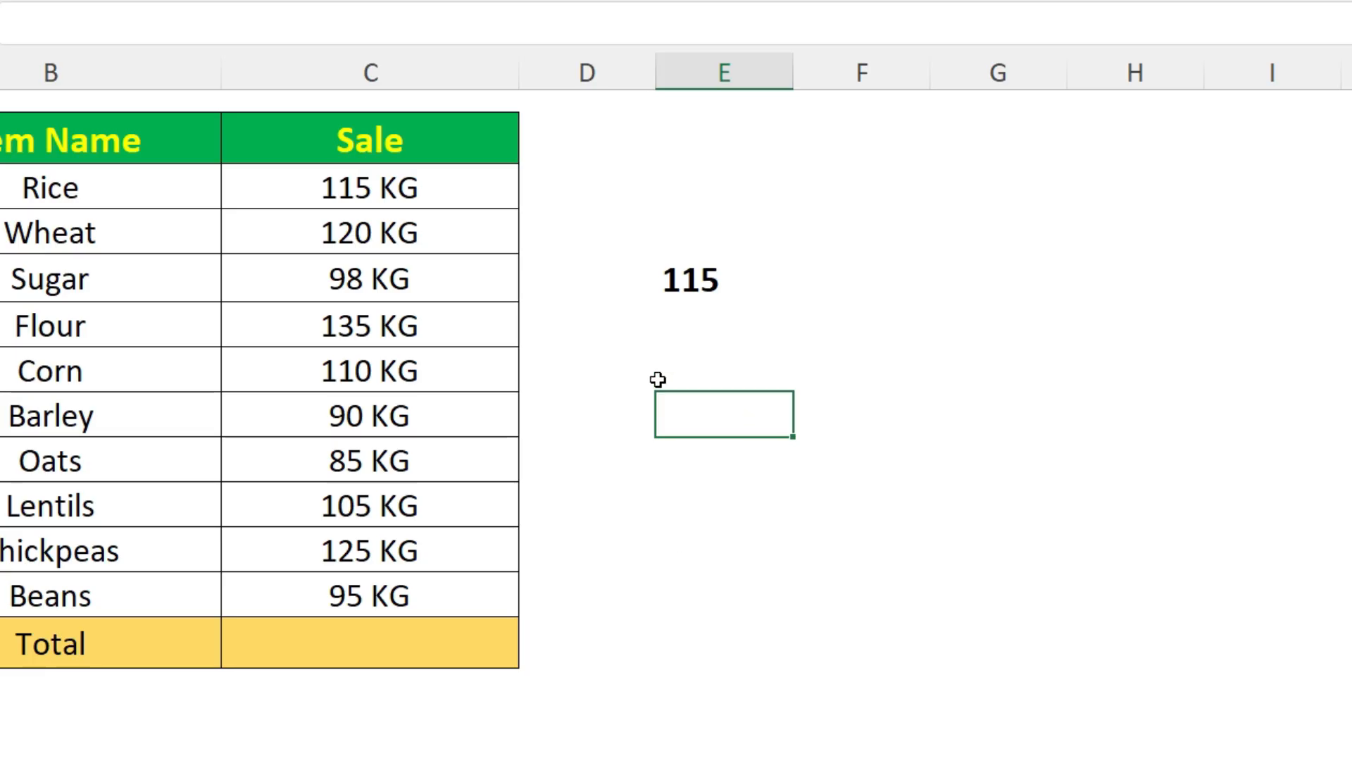
- Add a double minus to the formula in E5, making it =--SUBSTITUTE(C3,"KG",""), to convert the text to a number
click(688, 279)
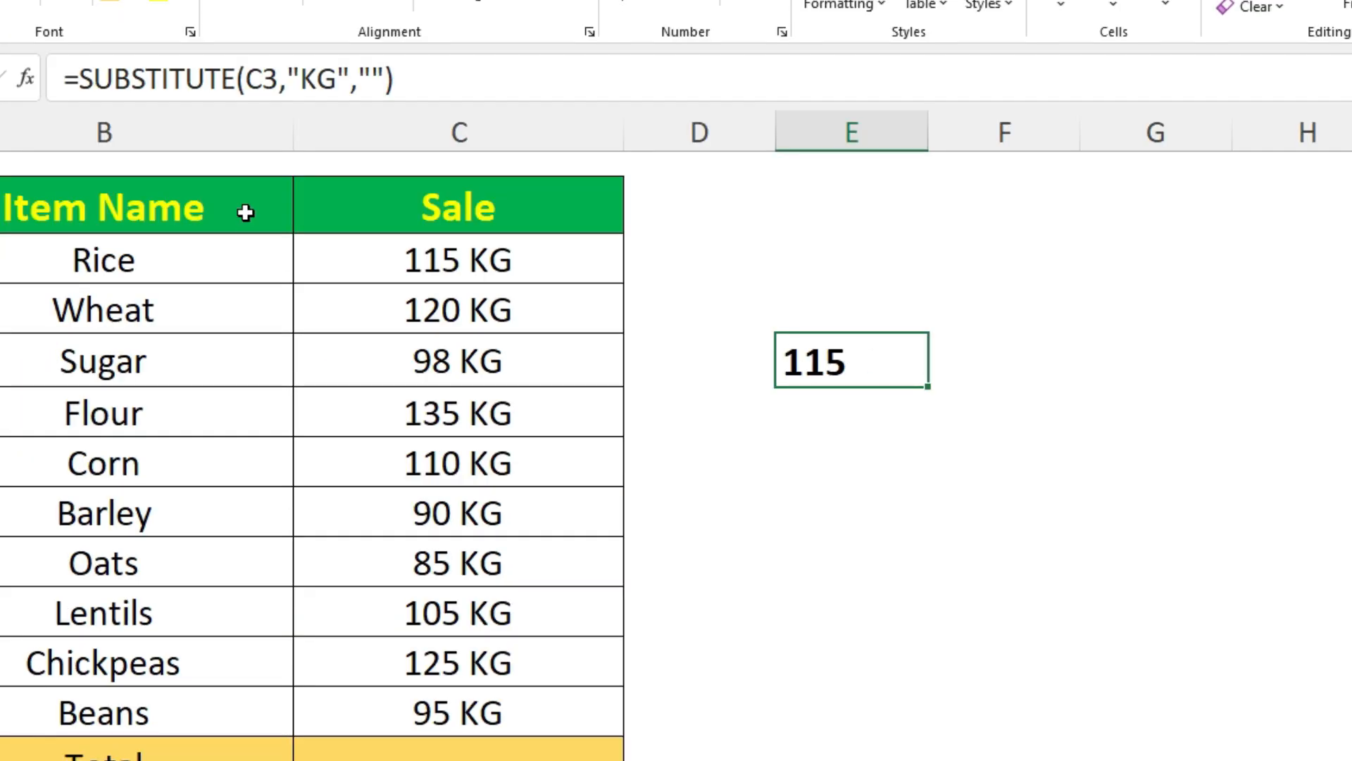
click(81, 75)
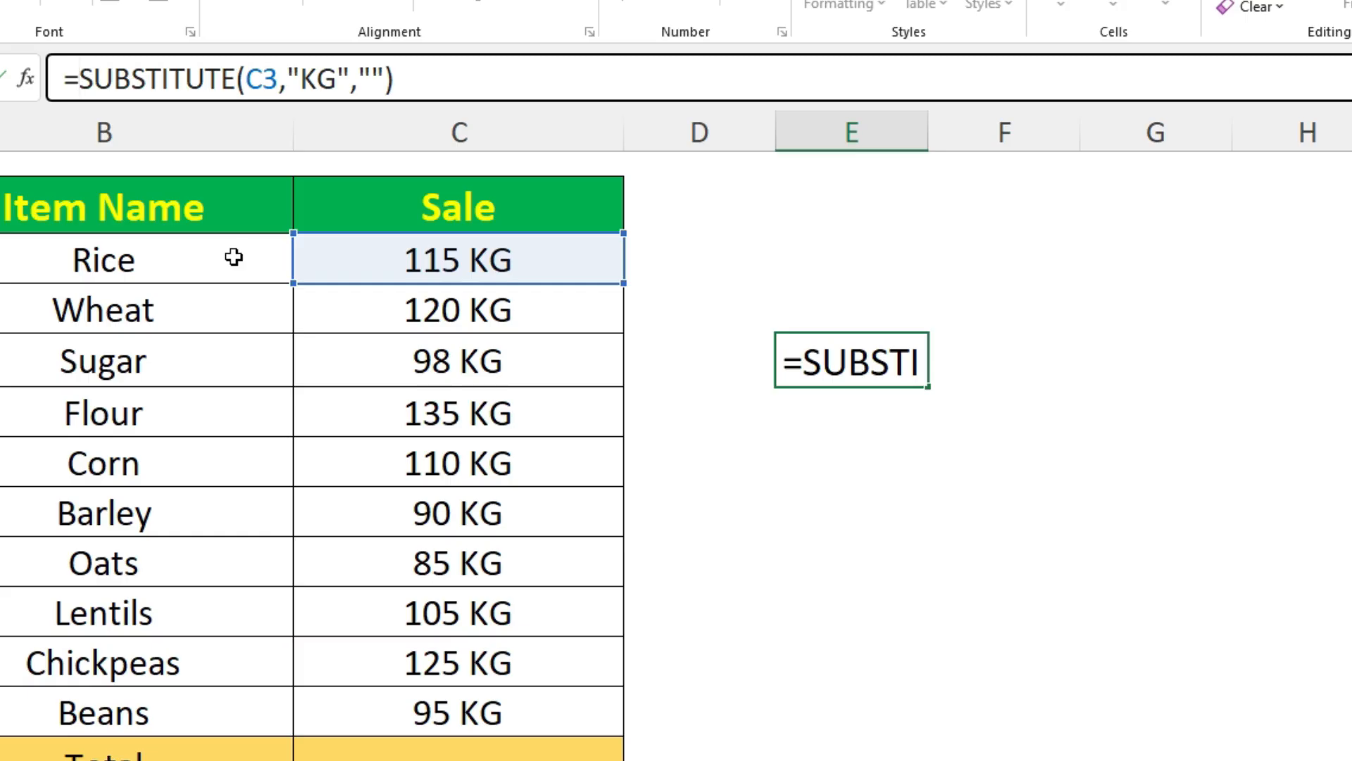
text(--)
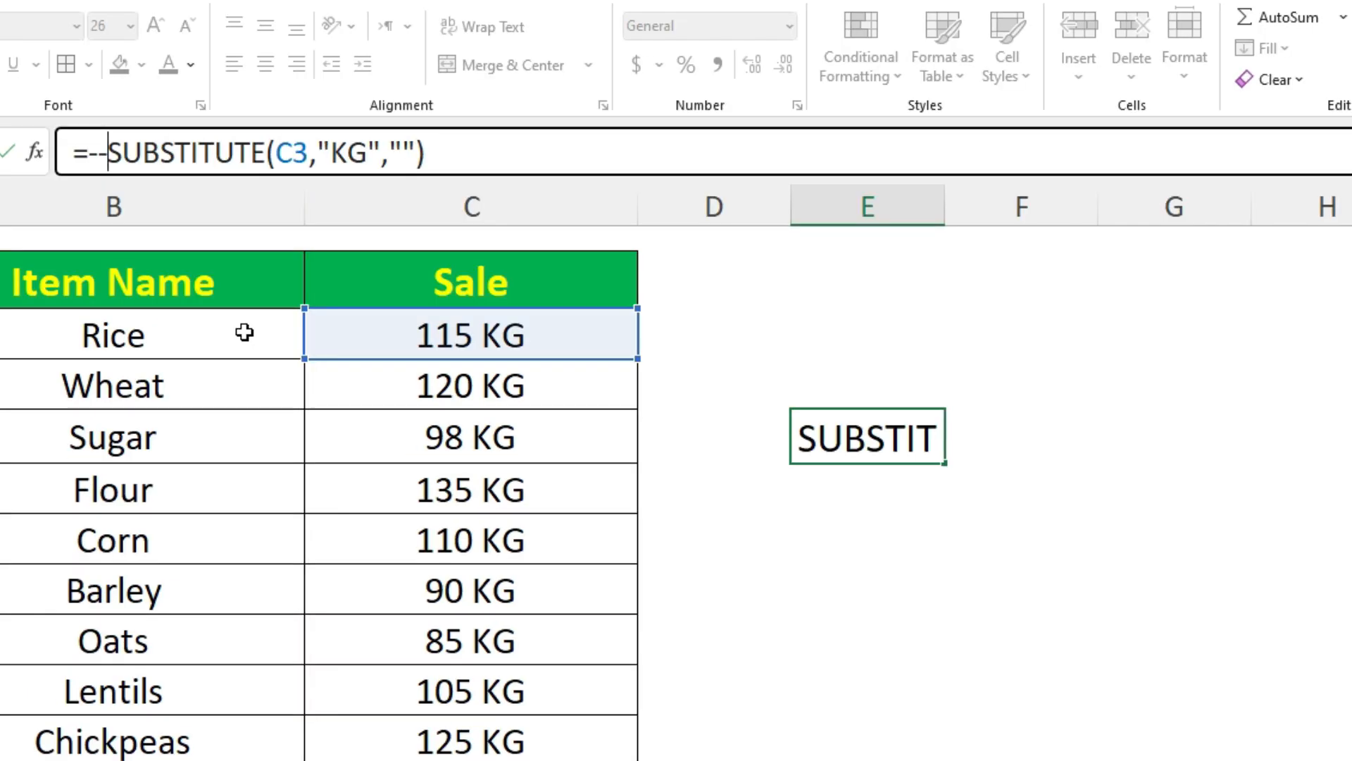
key(Return)
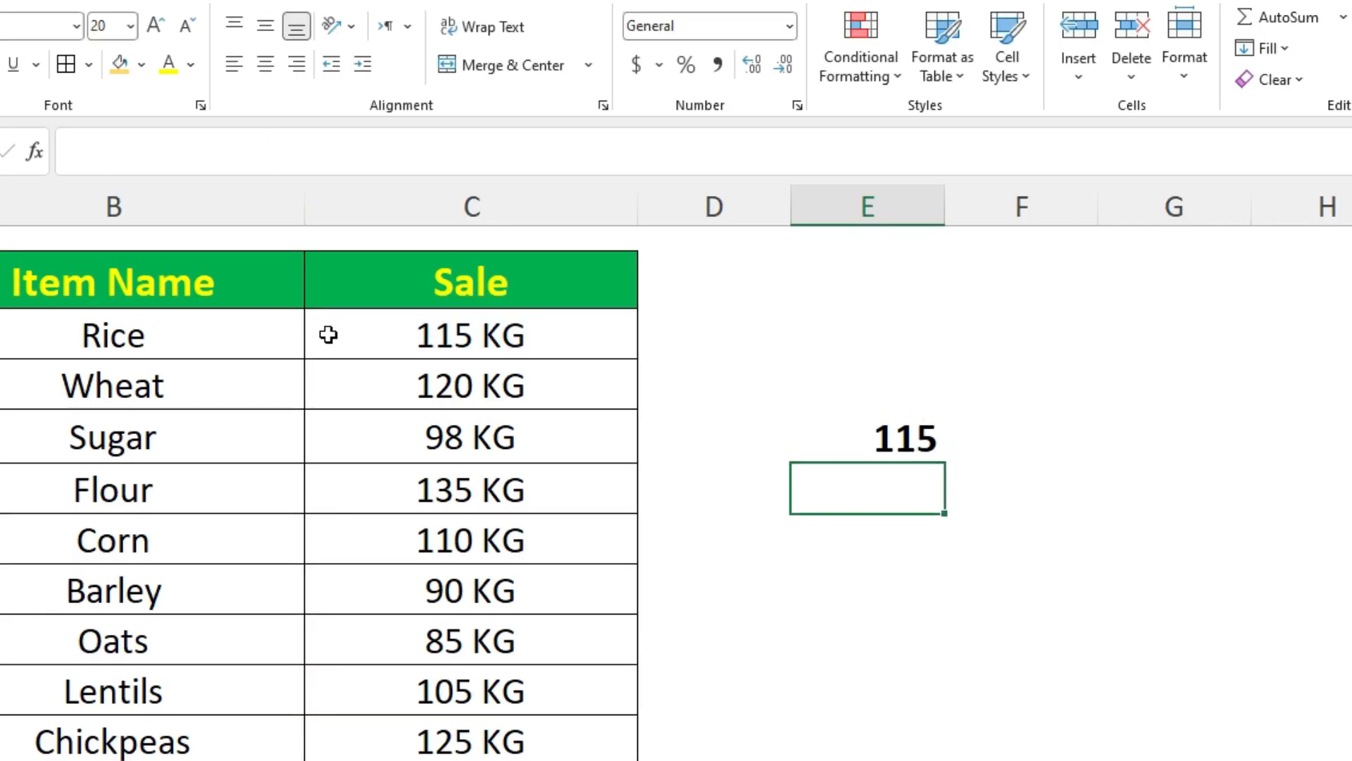
key(Up)
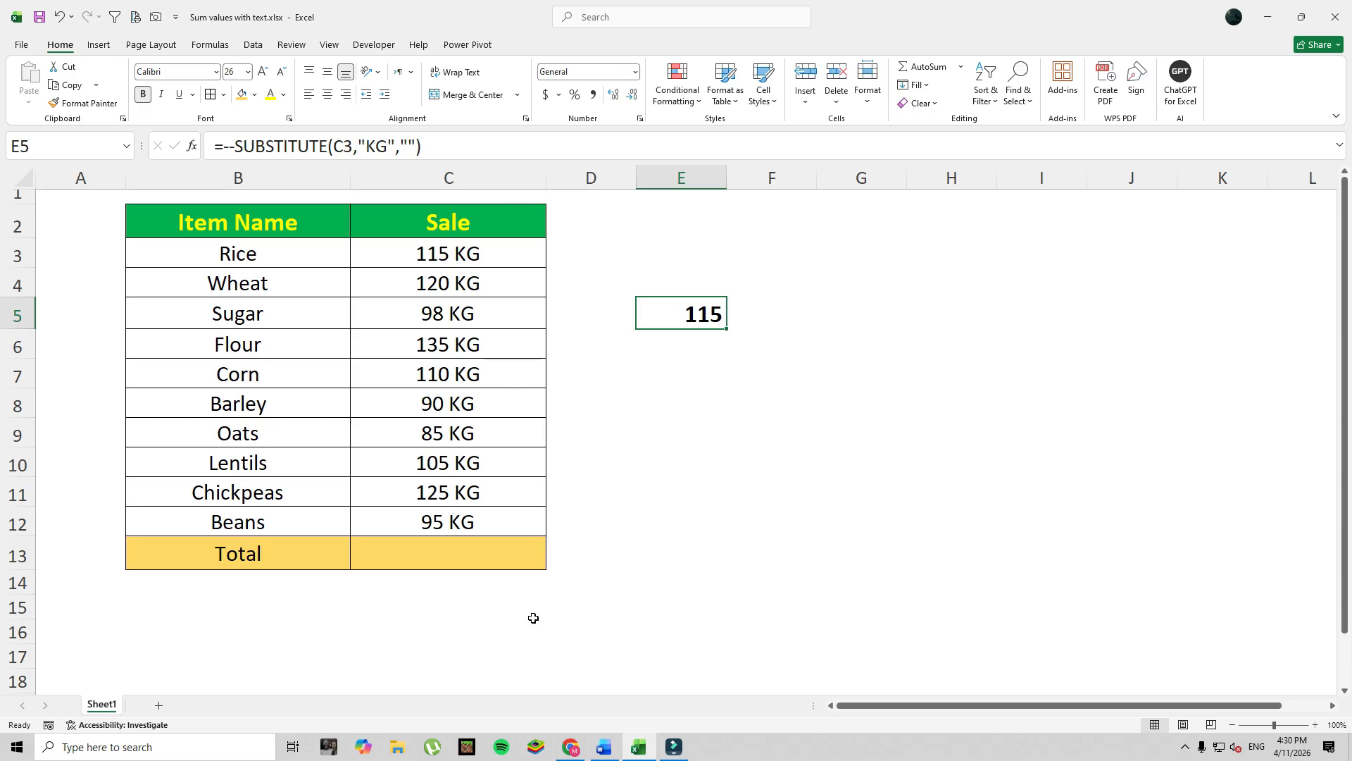
click(452, 559)
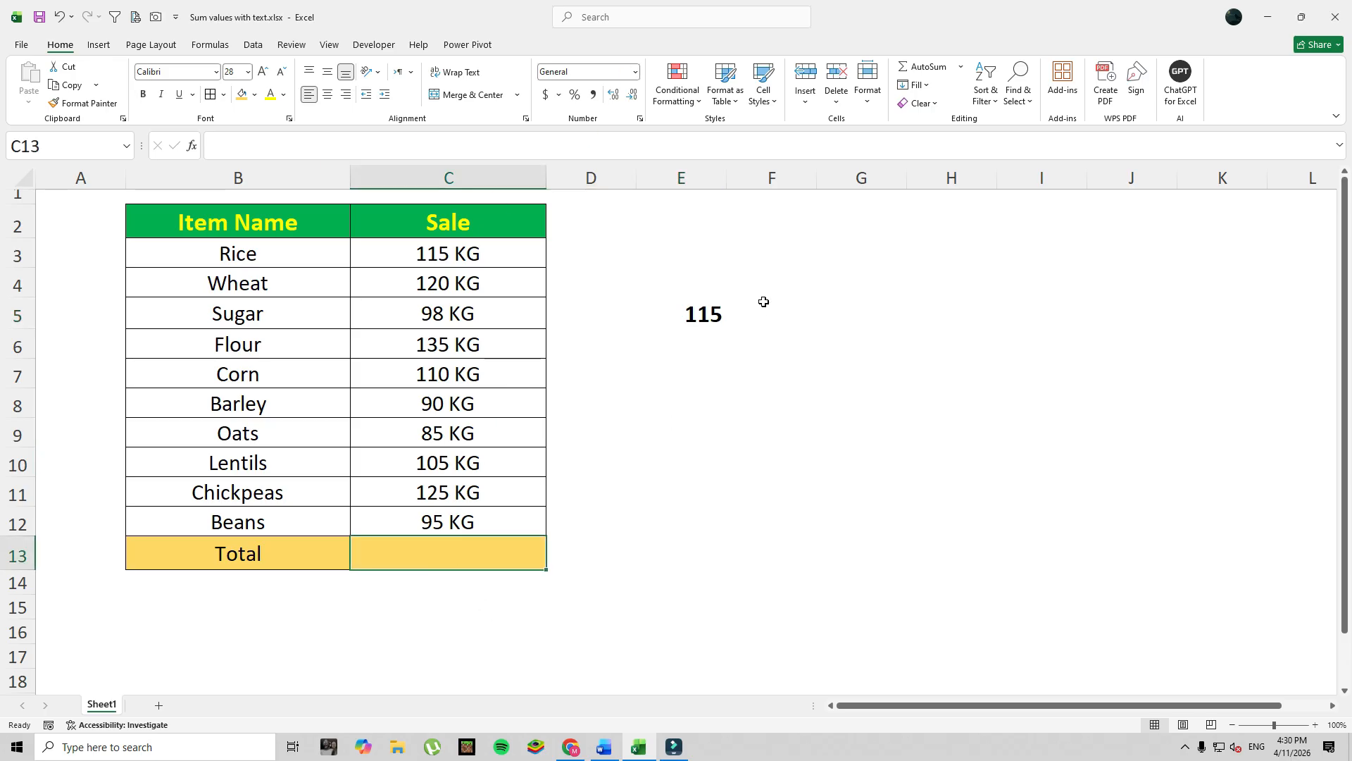
click(714, 314)
double_click(711, 314)
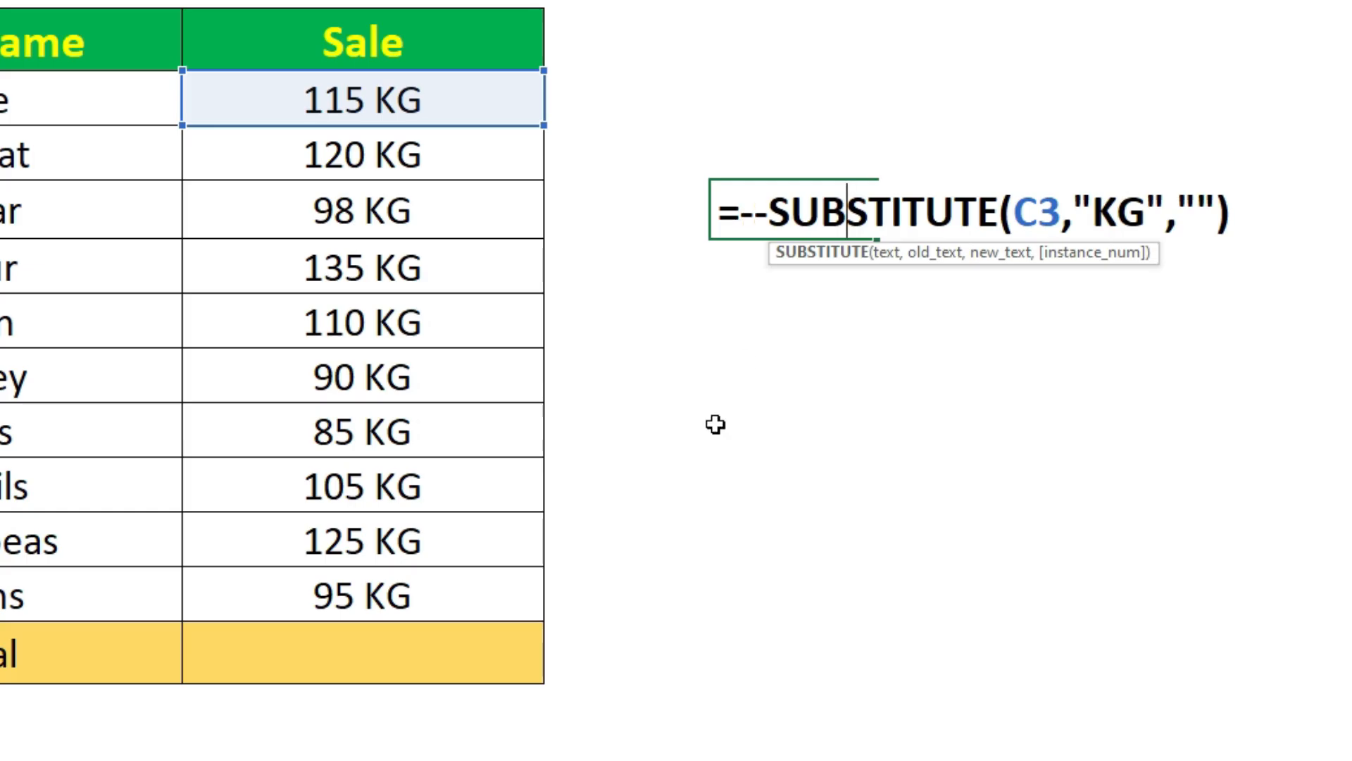
key(Escape)
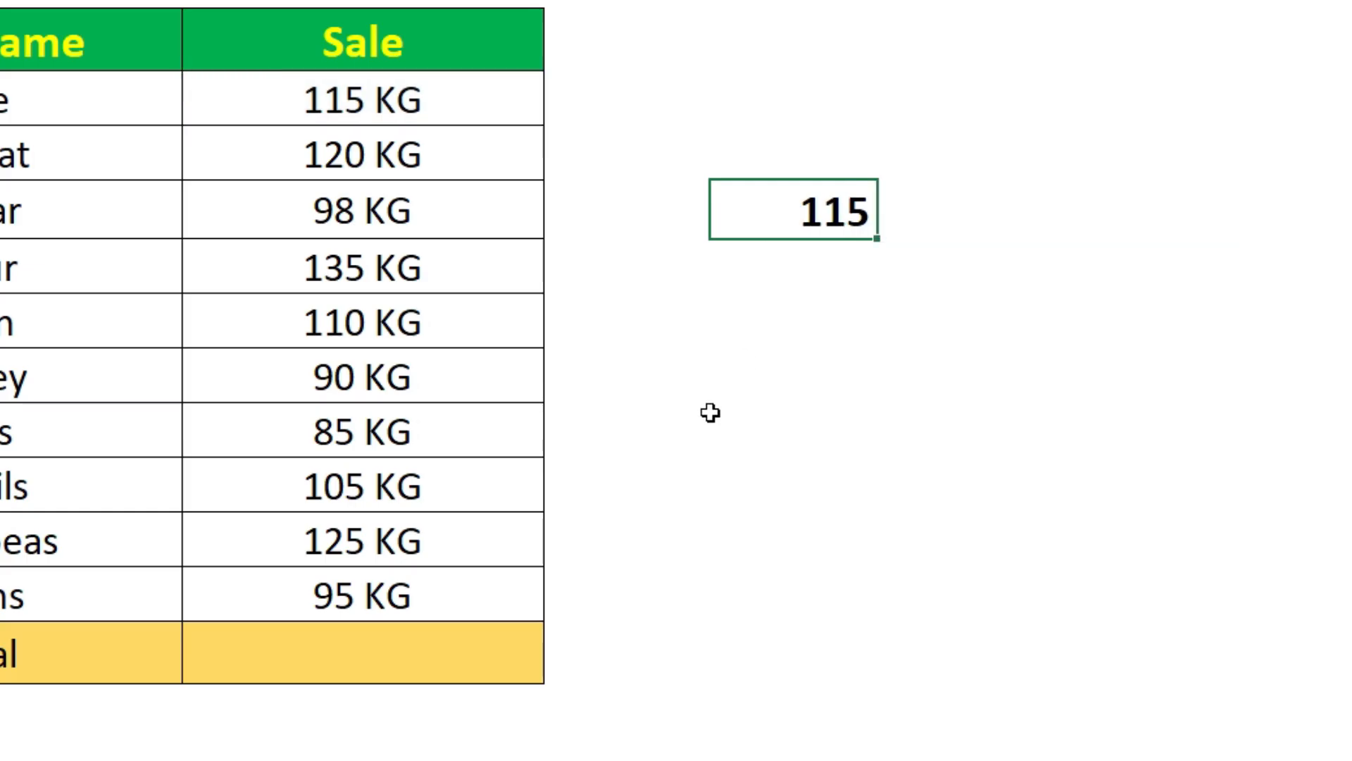
- Enter =SUBSTITUTE(C3:C12,"KG","") in the Total cell C13 to strip KG from all Sale values
double_click(299, 652)
text(=sub)
key(Tab)
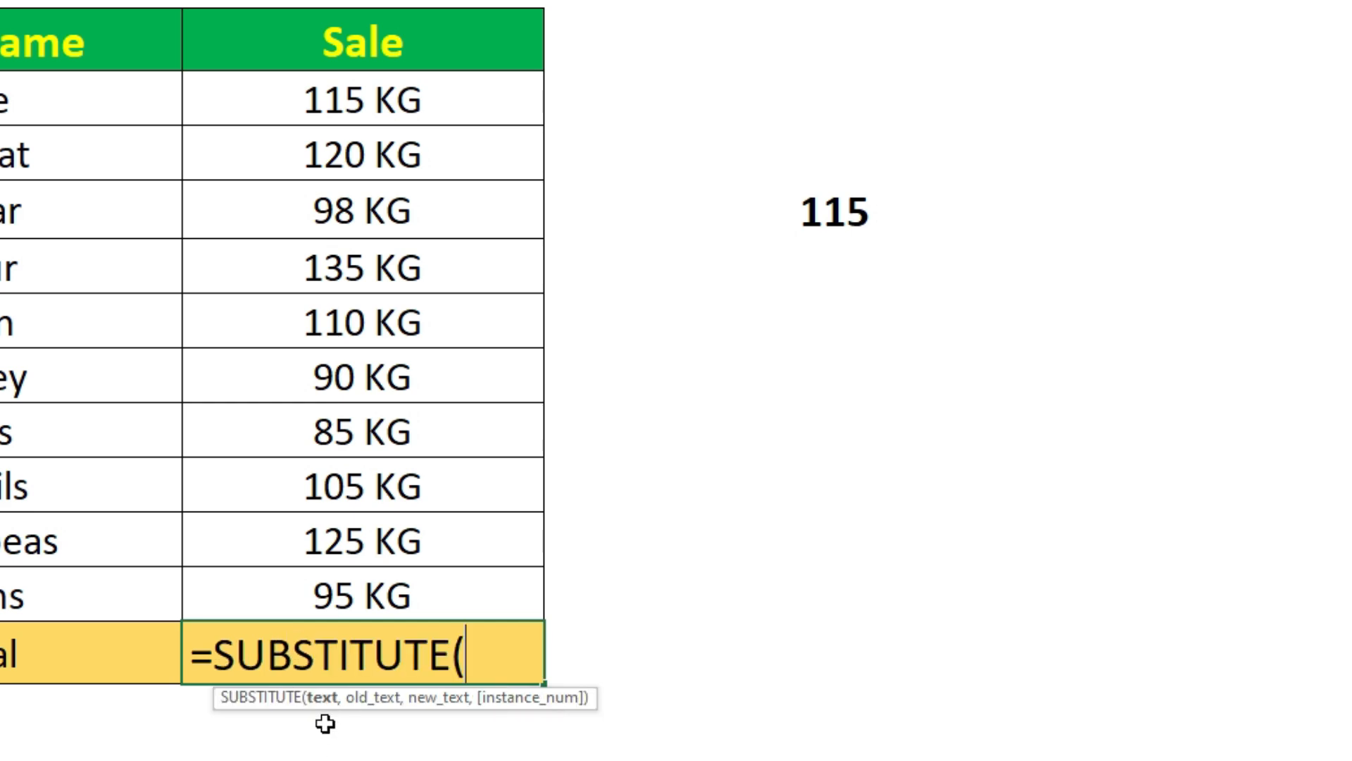
drag(374, 113, 356, 599)
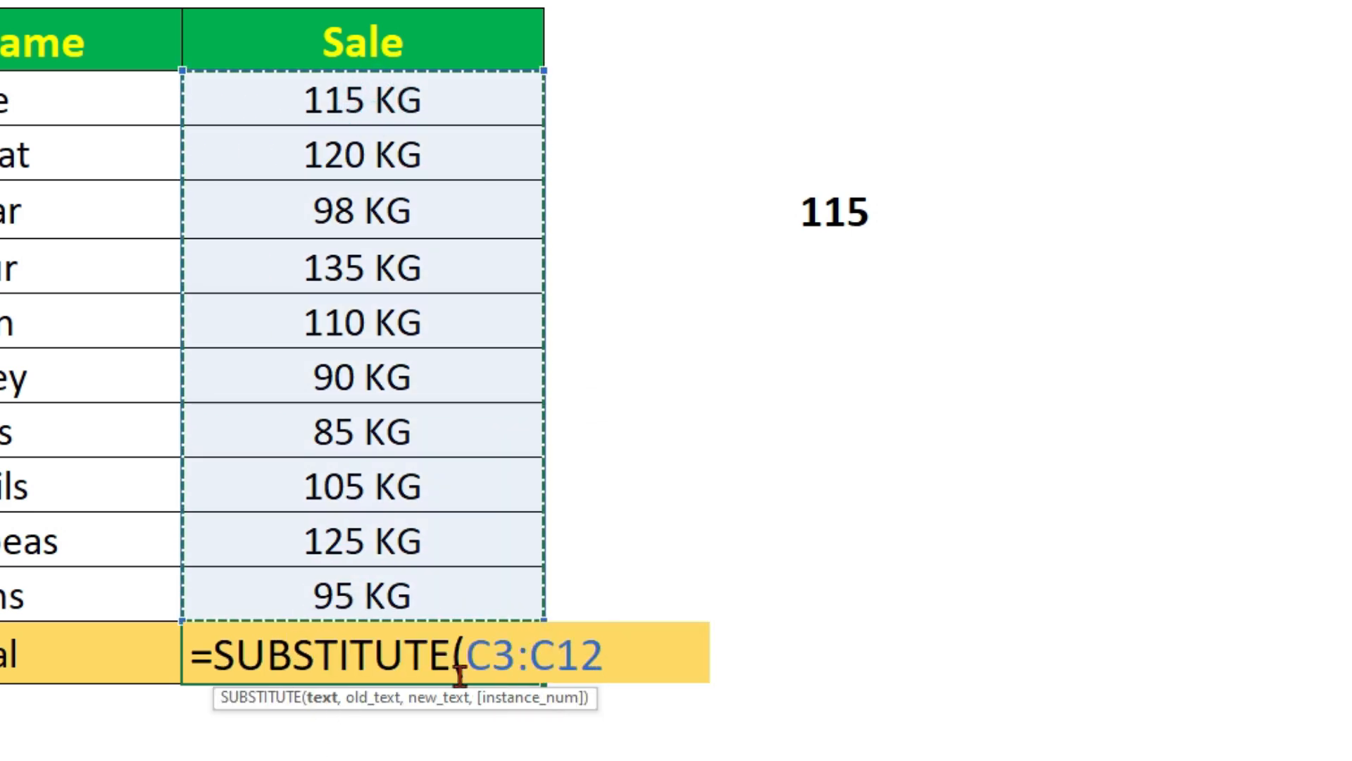
text(,)
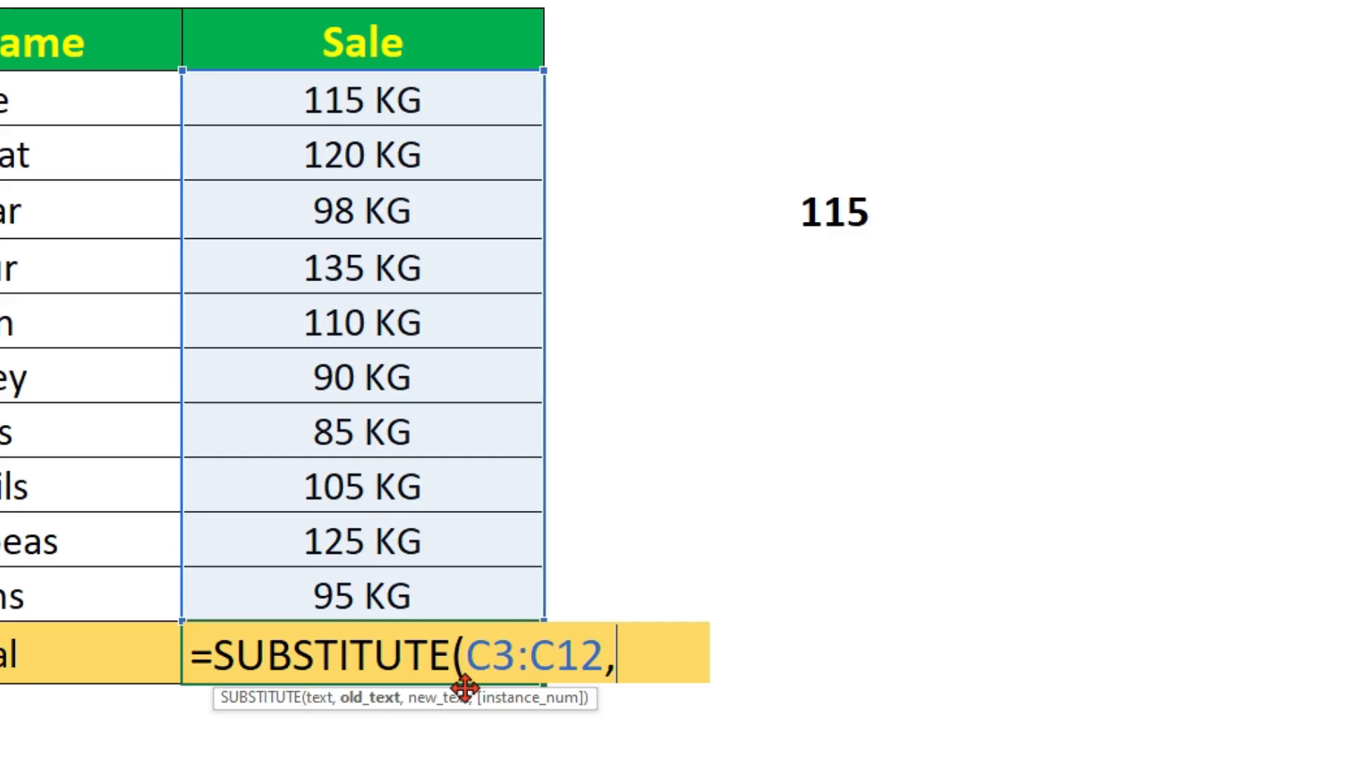
text("KG")
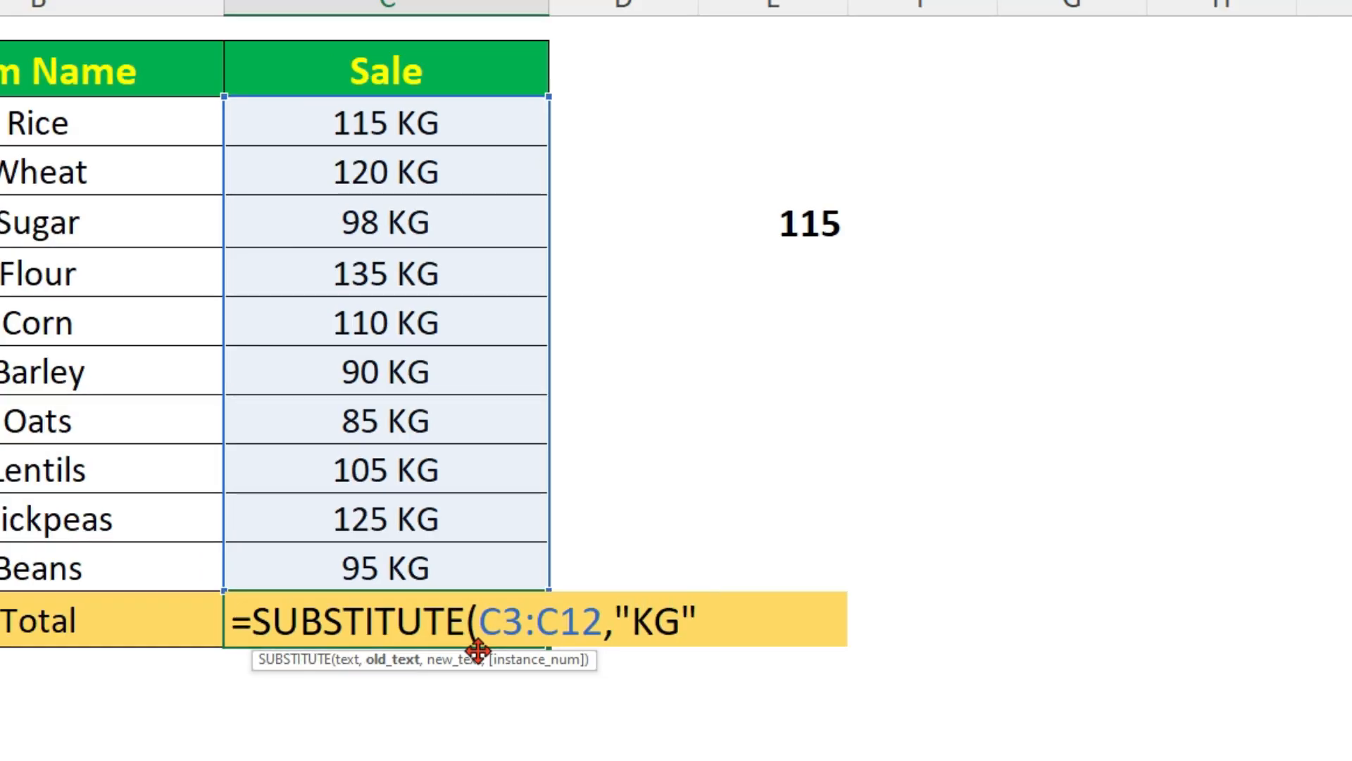
text(,)
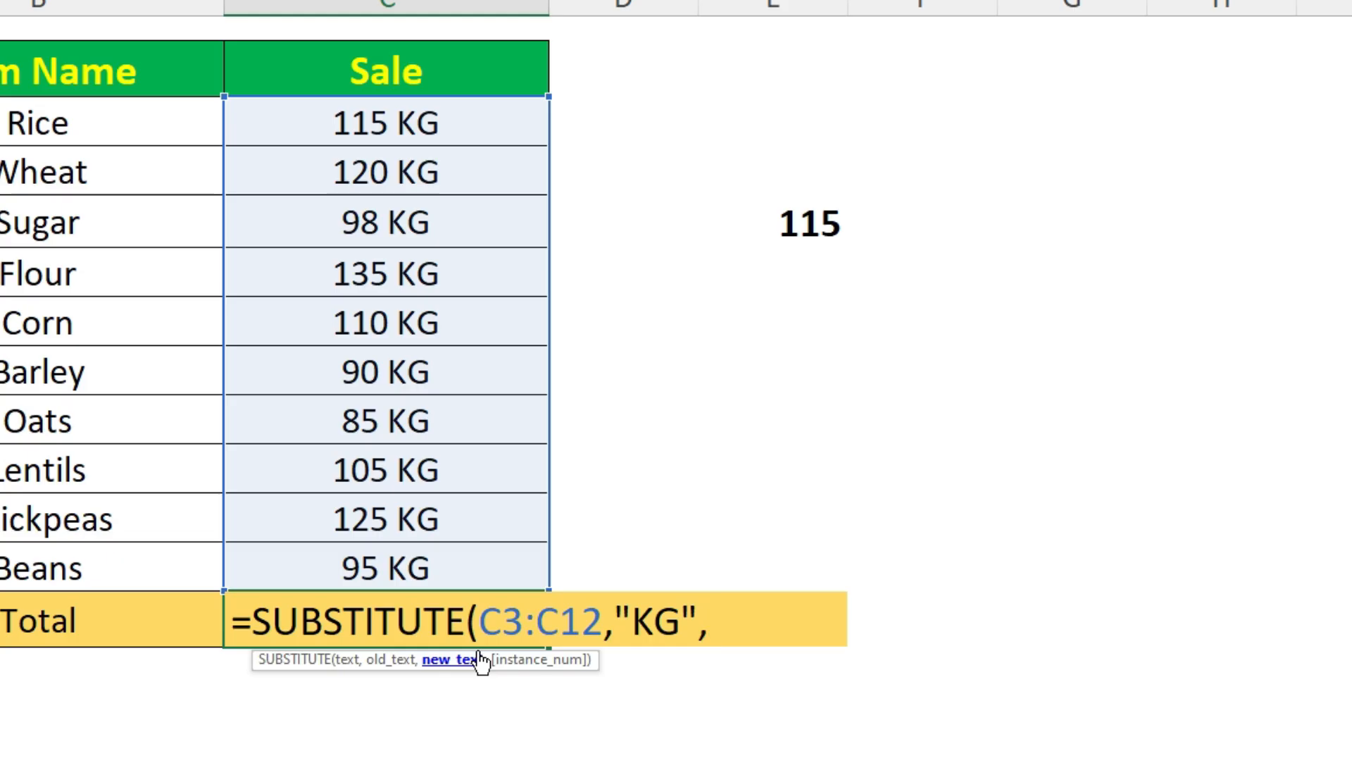
text("")
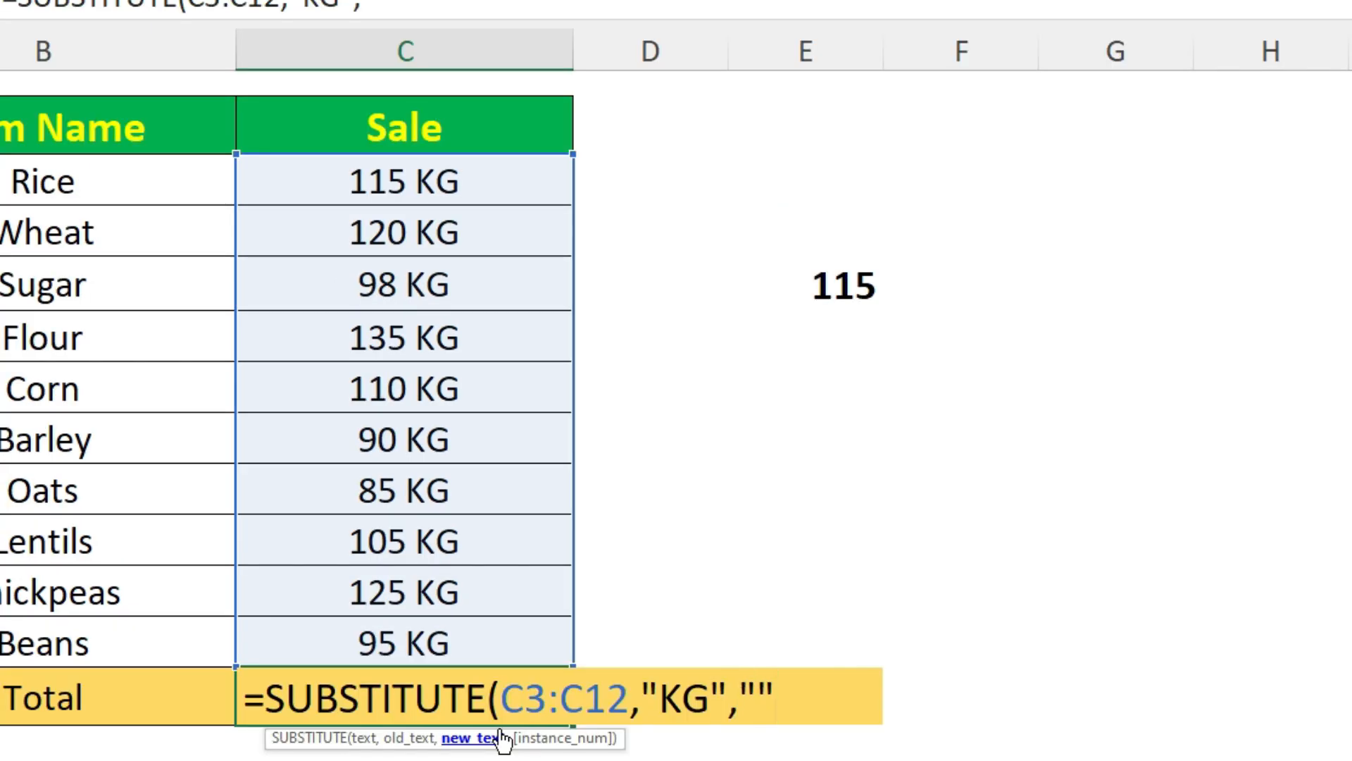
text())
key(Return)
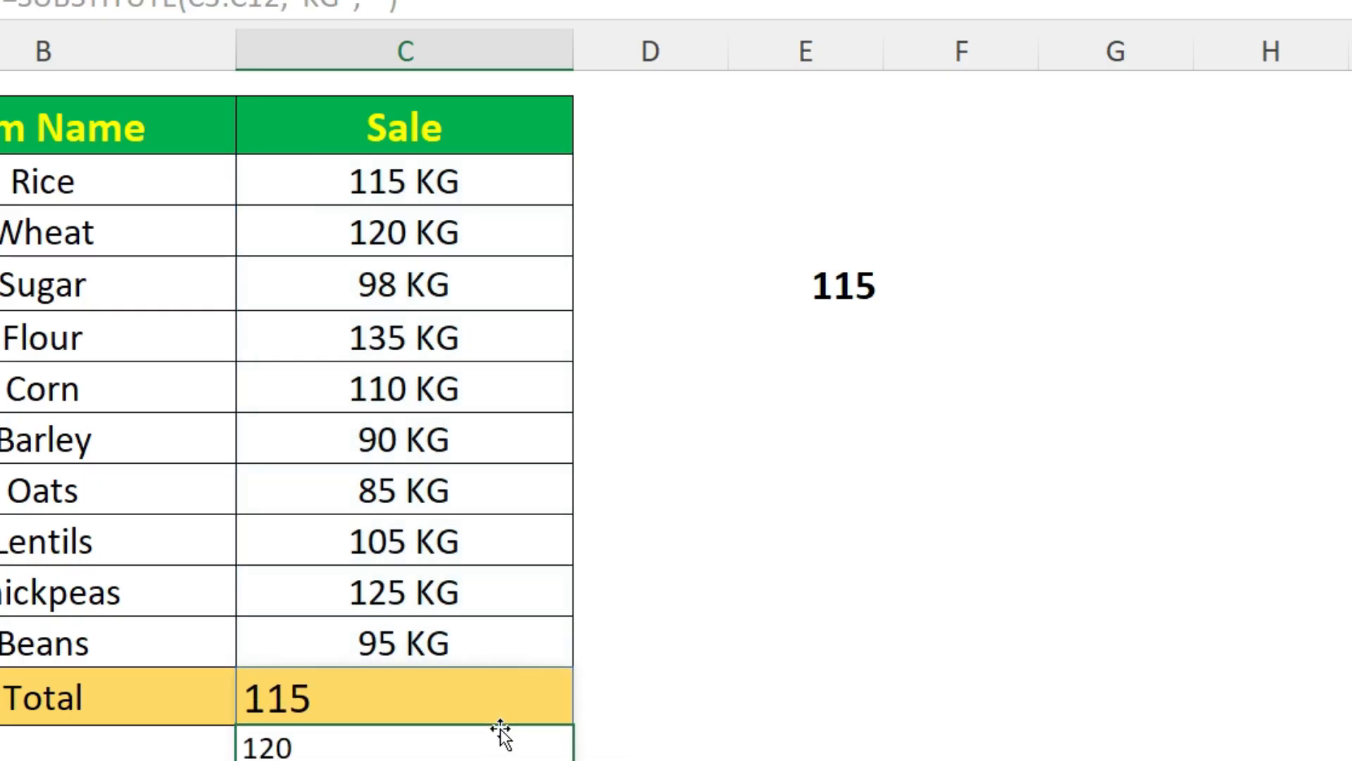
scroll(489, 704, down, 2)
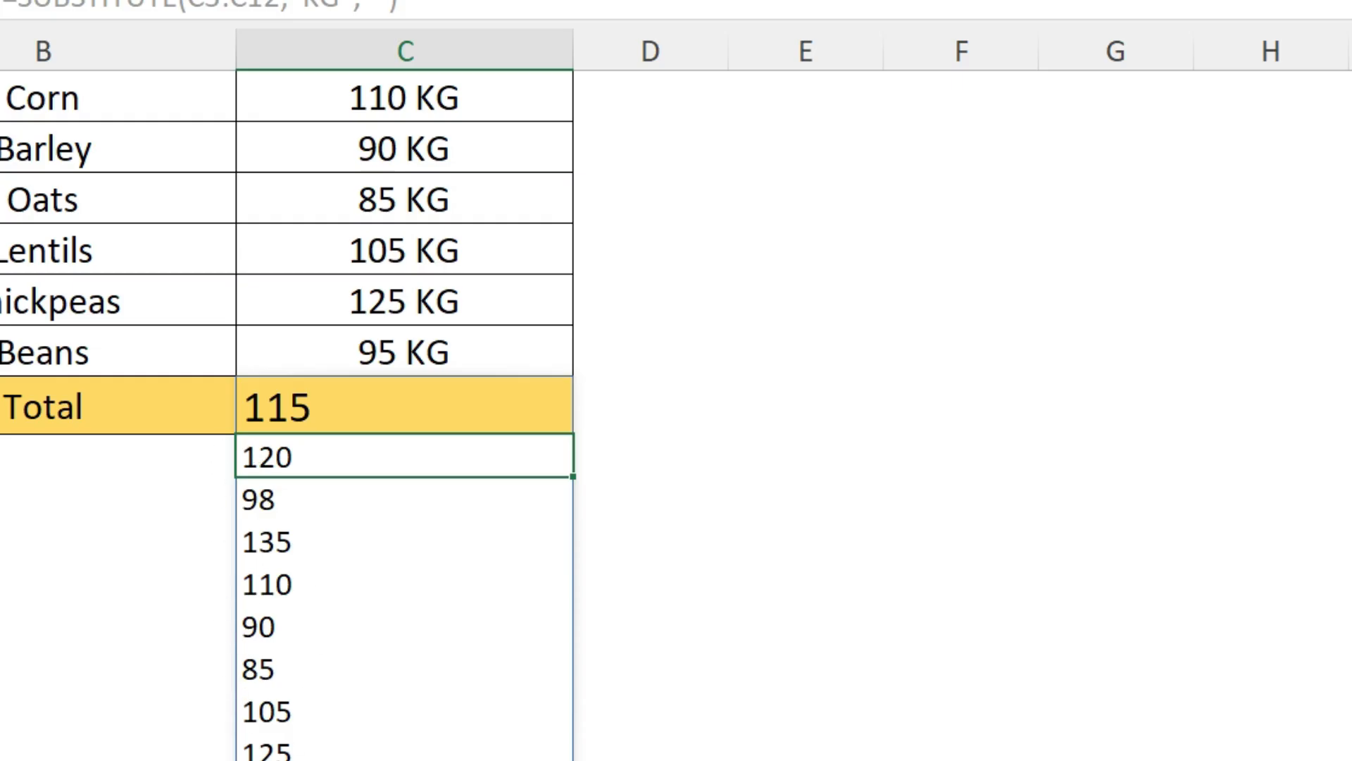
scroll(405, 423, up, 2)
- Add a double minus before SUBSTITUTE in the C13 formula to convert all the stripped Sale values to numbers
double_click(262, 692)
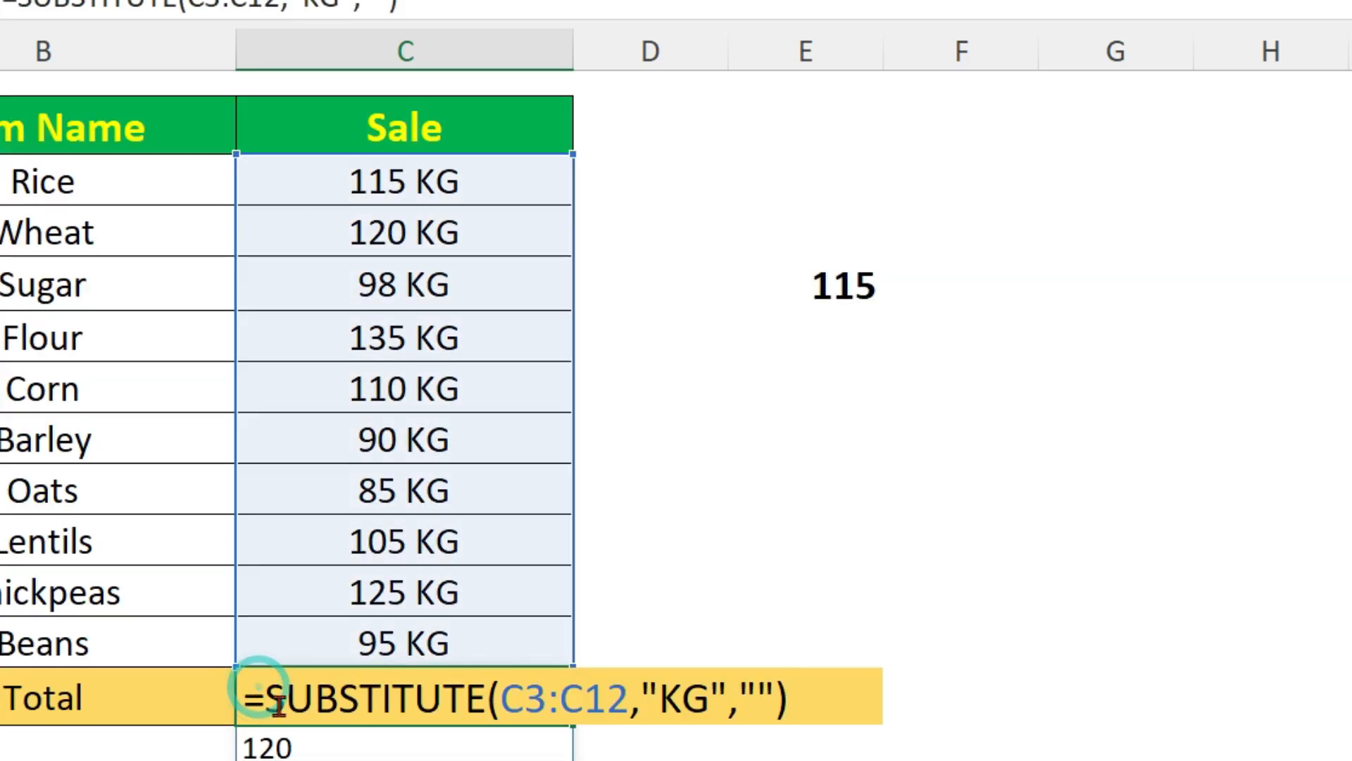
text(--)
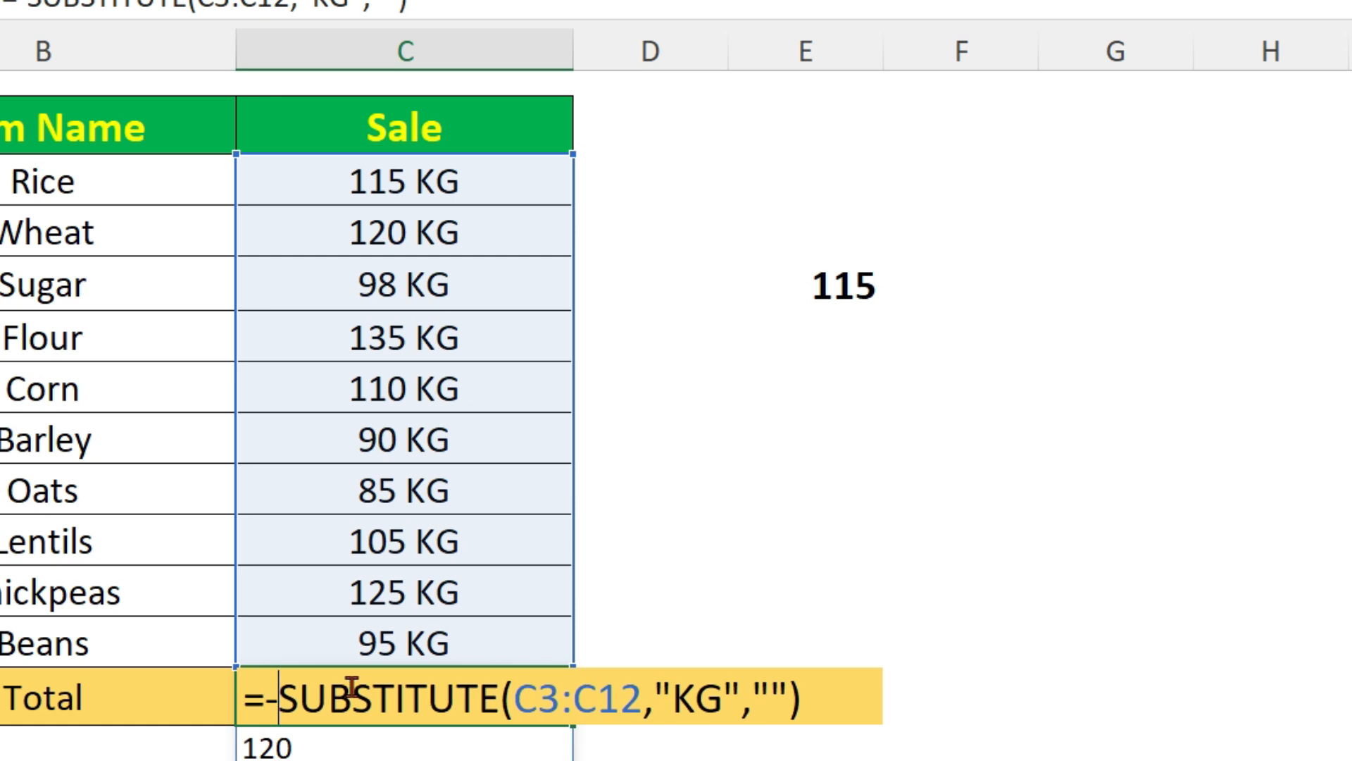
key(Return)
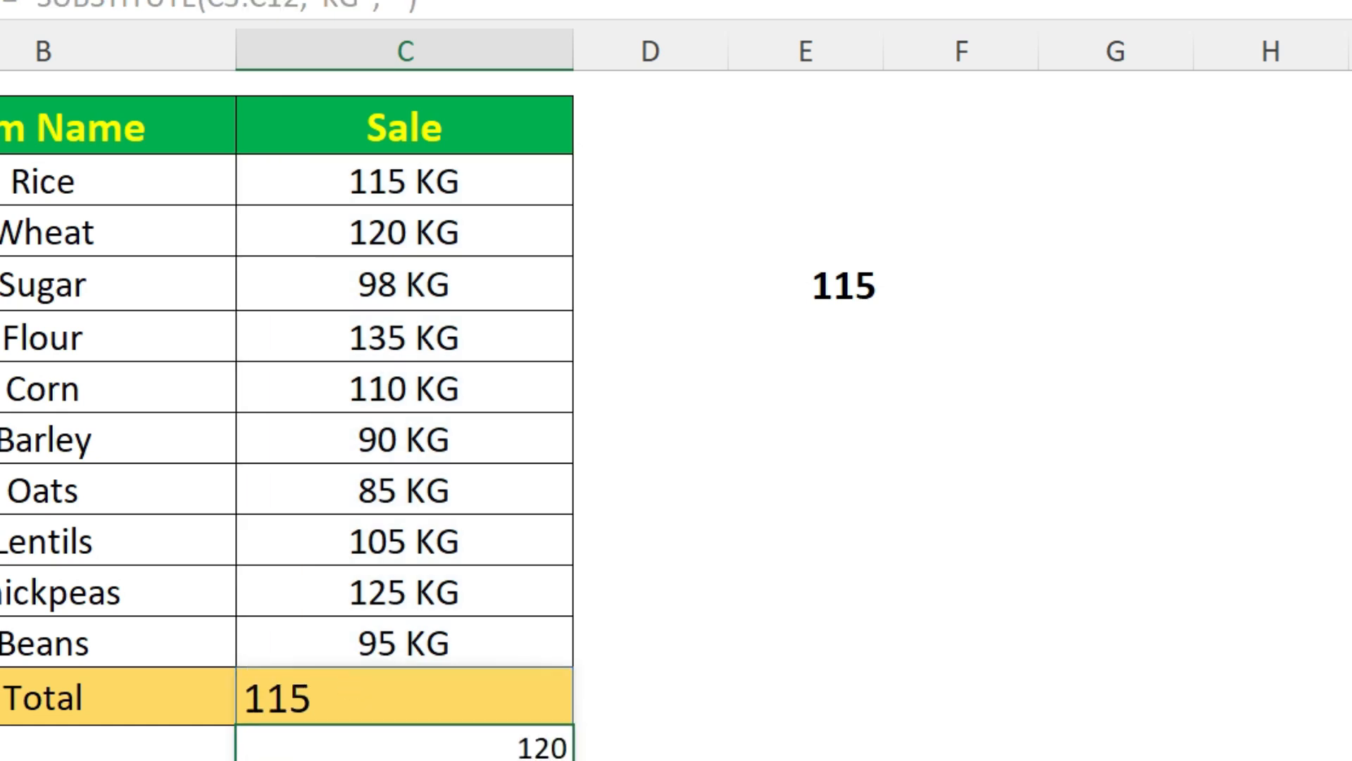
scroll(383, 757, down, 4)
scroll(390, 724, up, 4)
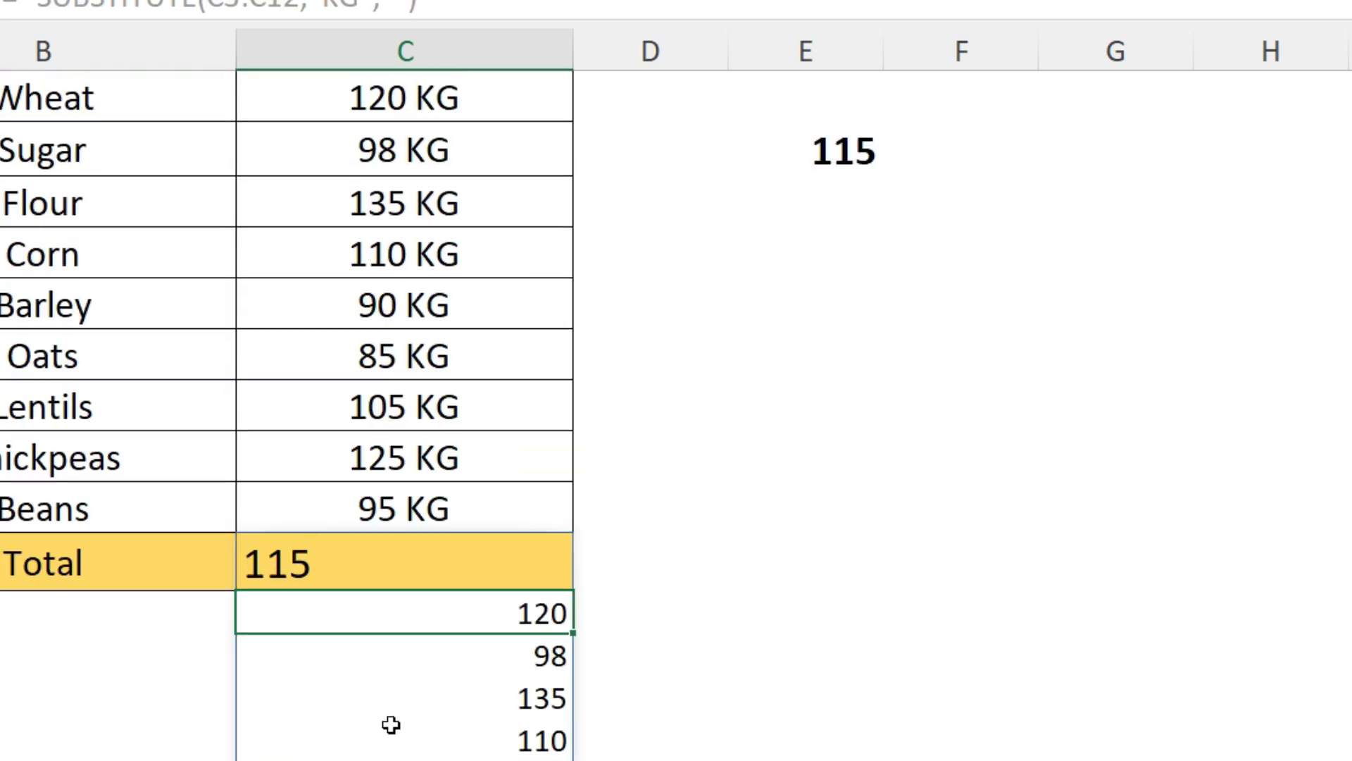
- Wrap the Total formula in C13 in SUMPRODUCT, making it =SUMPRODUCT(--SUBSTITUTE(C3:C12,"KG","")), to add up all Sale values
double_click(253, 561)
click(257, 561)
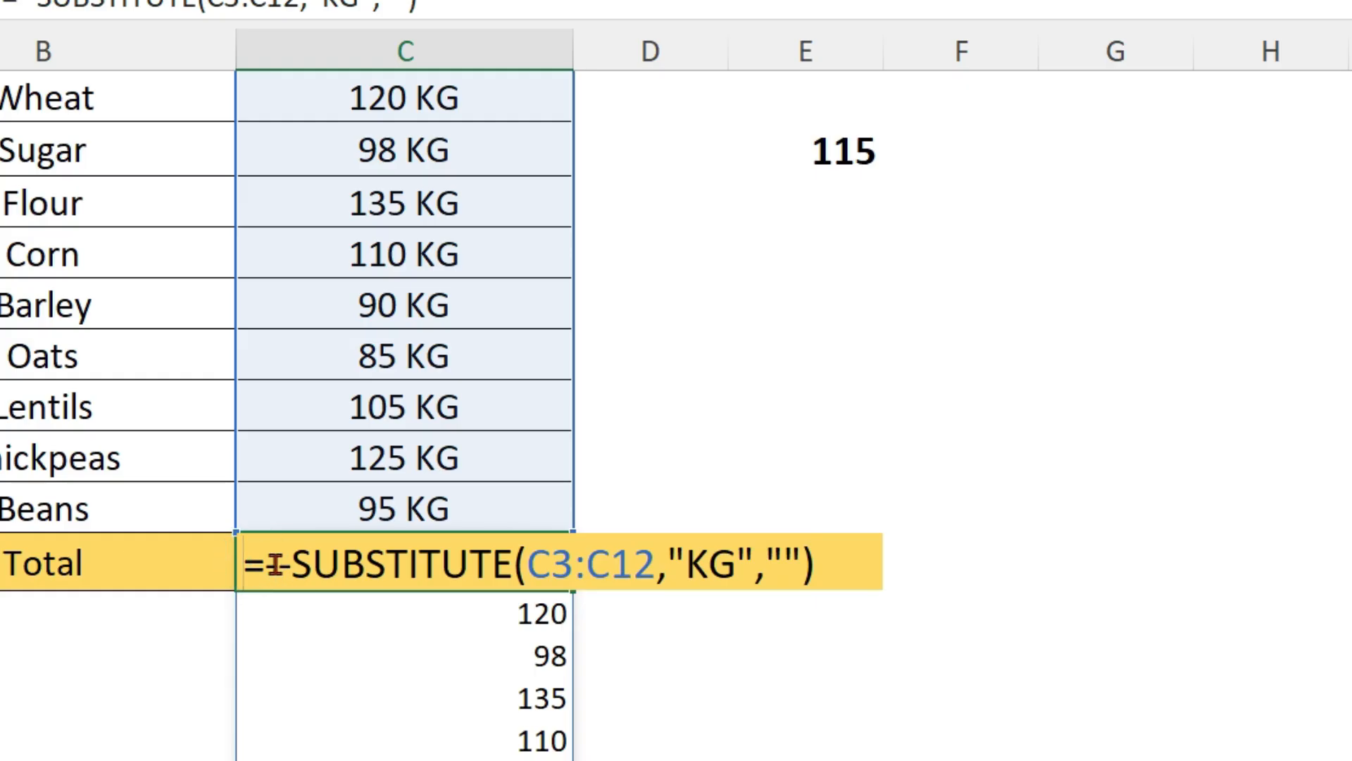
click(270, 562)
text(Su)
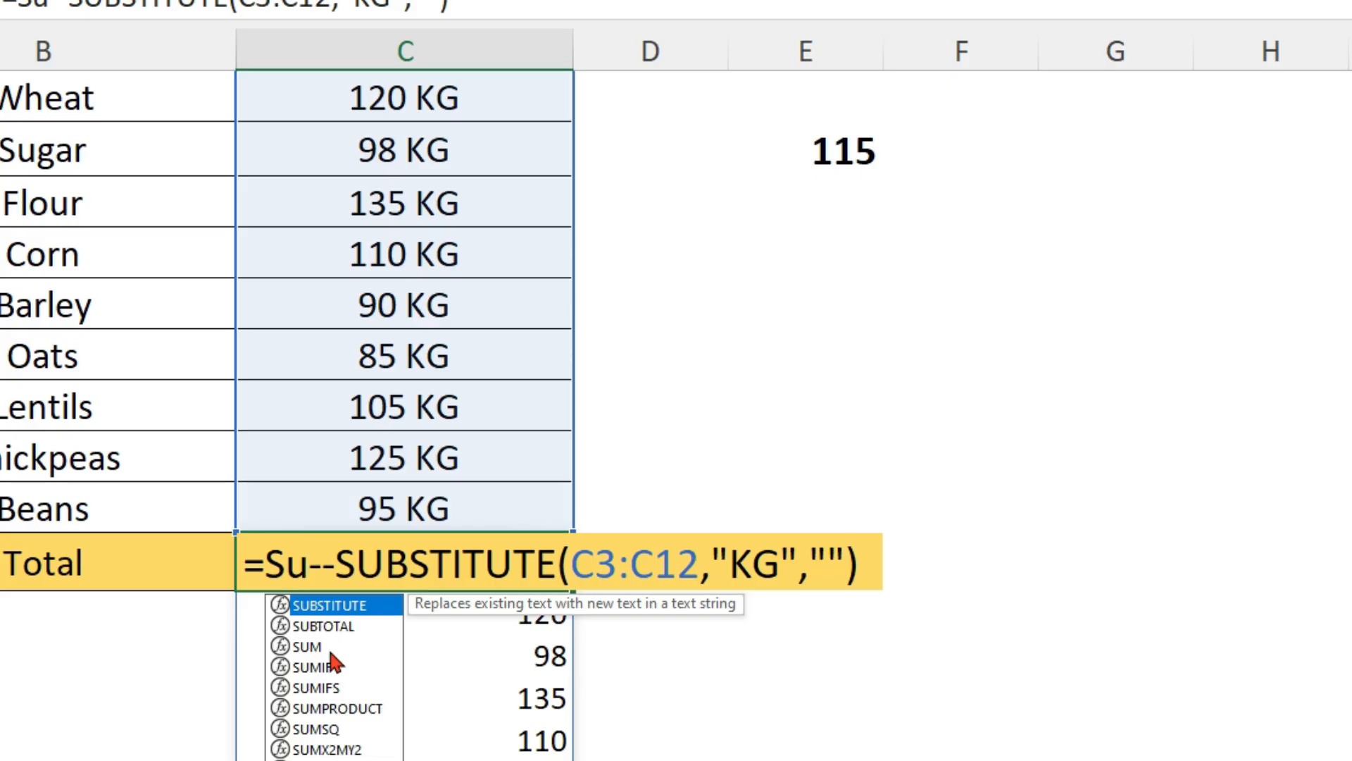
text(mpr)
key(Tab)
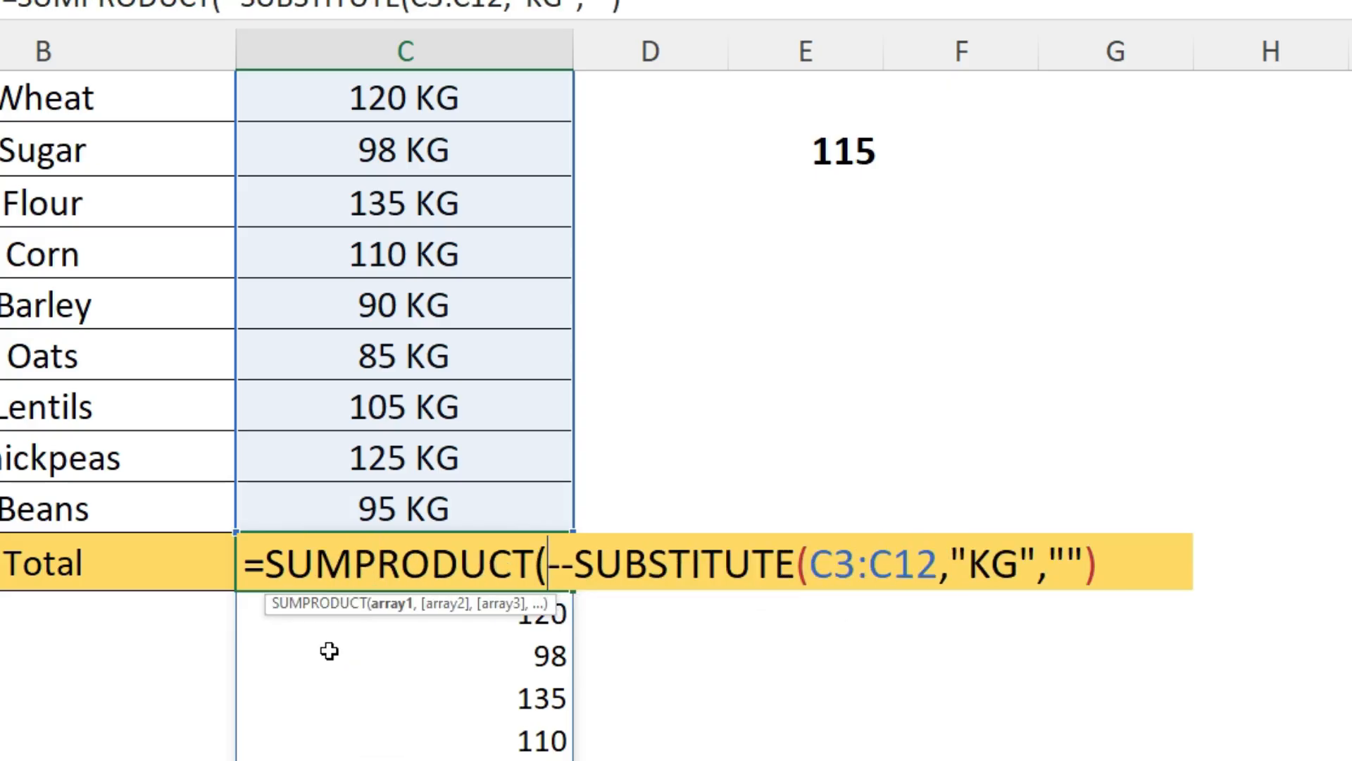
click(1107, 561)
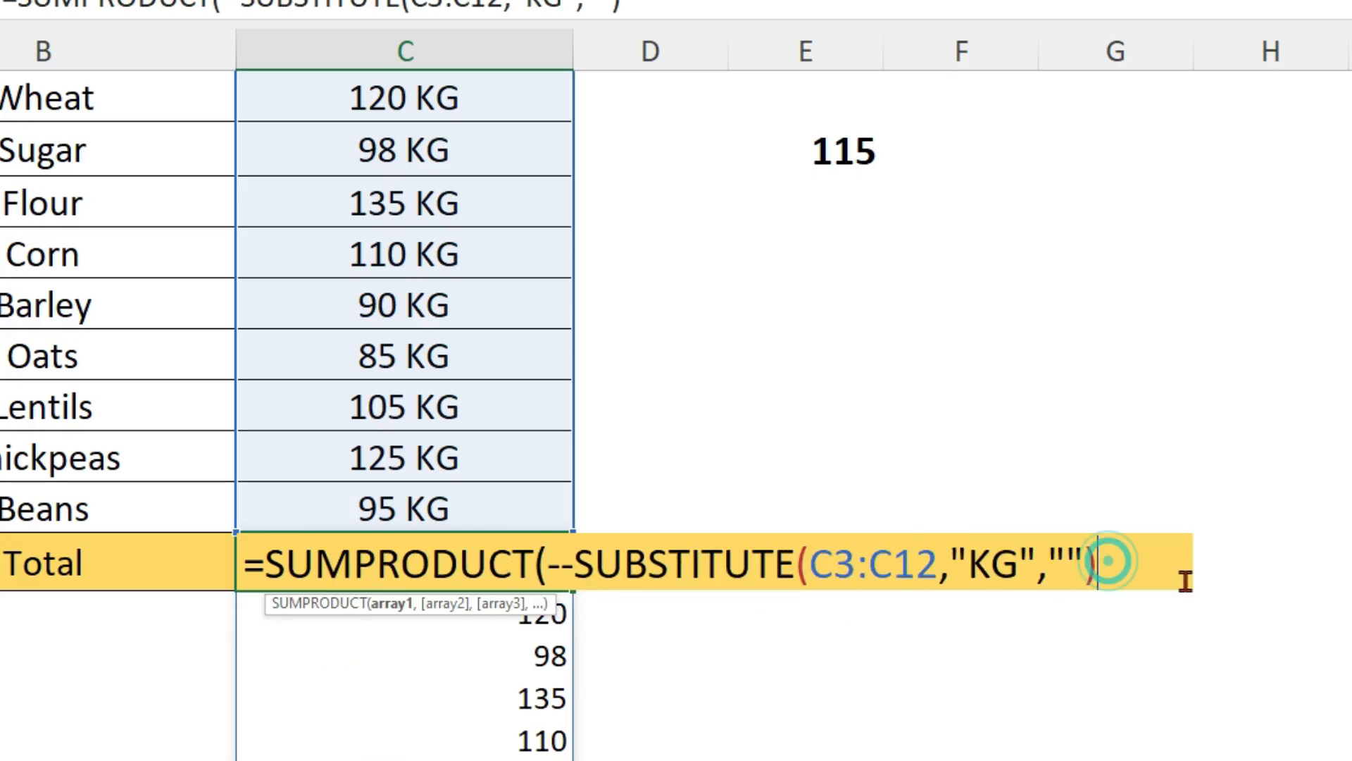
text())
key(Return)
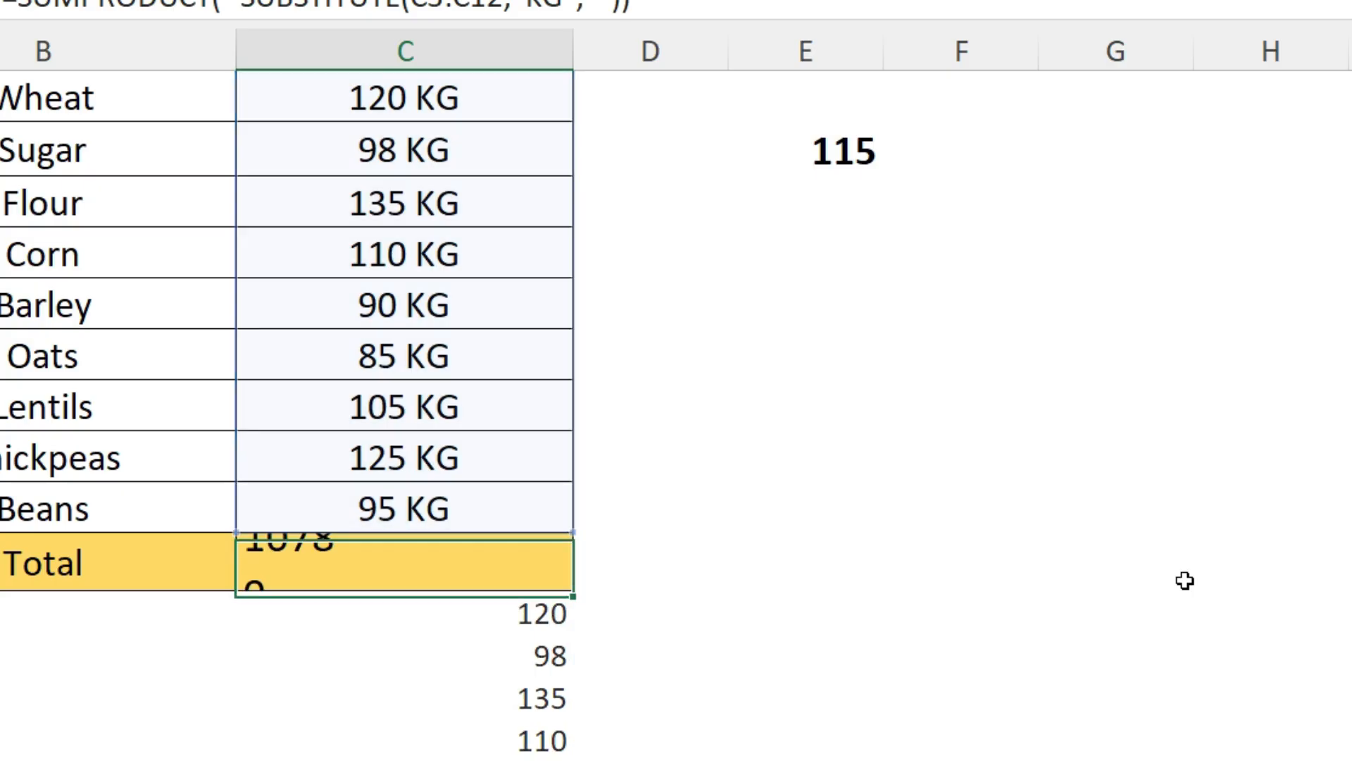
- Change the Barley sale value to 190 KG to test that the total updates
scroll(431, 299, up, 1)
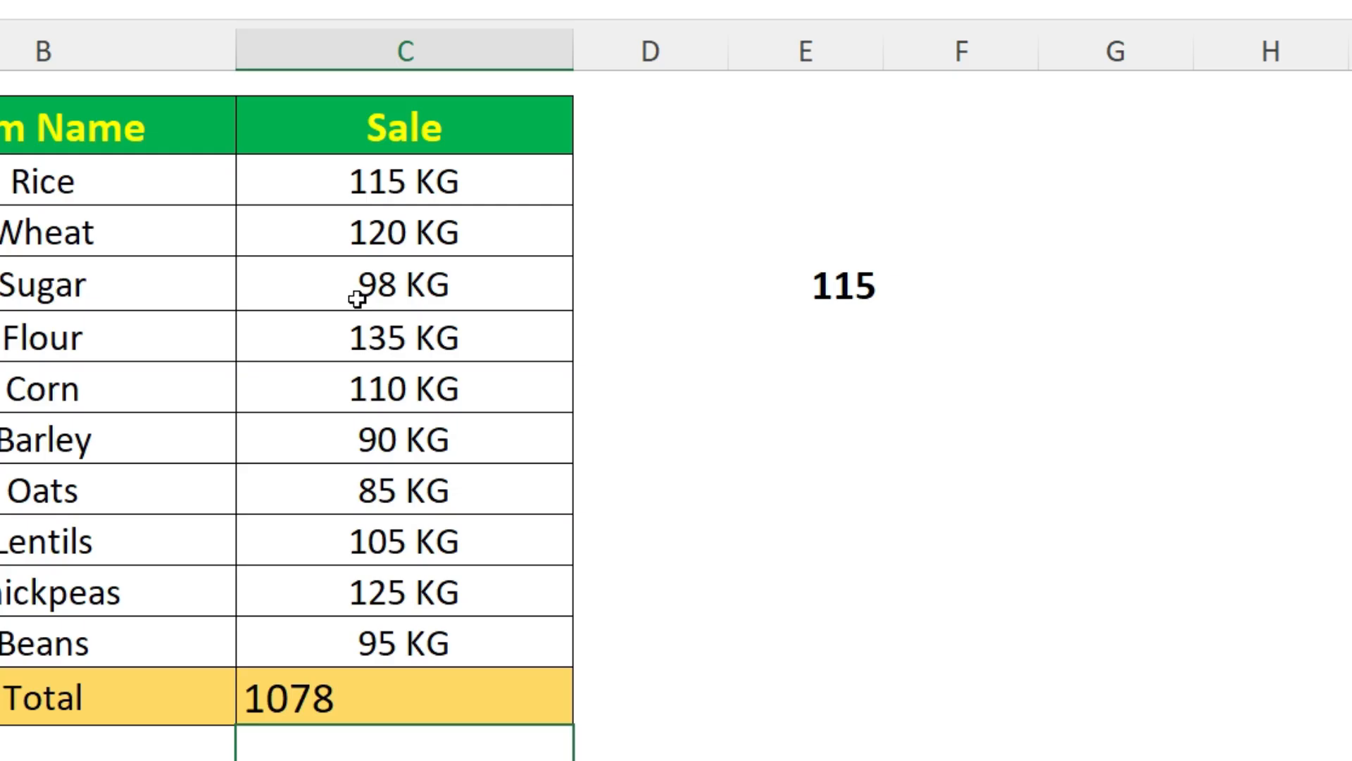
click(327, 705)
click(393, 448)
double_click(360, 440)
text(1)
key(Return)
click(332, 715)
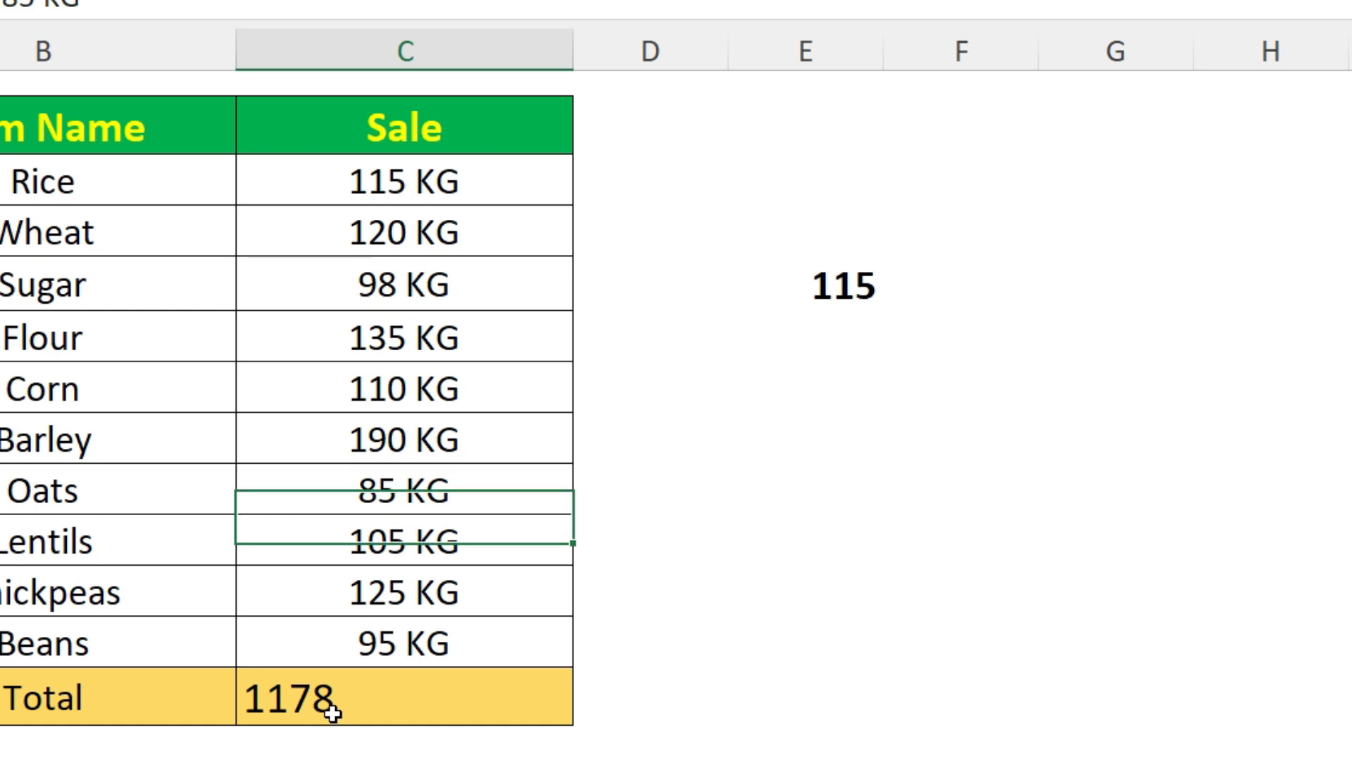
- Change the Oats sale value to 855 KG and check the total again
click(354, 483)
double_click(354, 482)
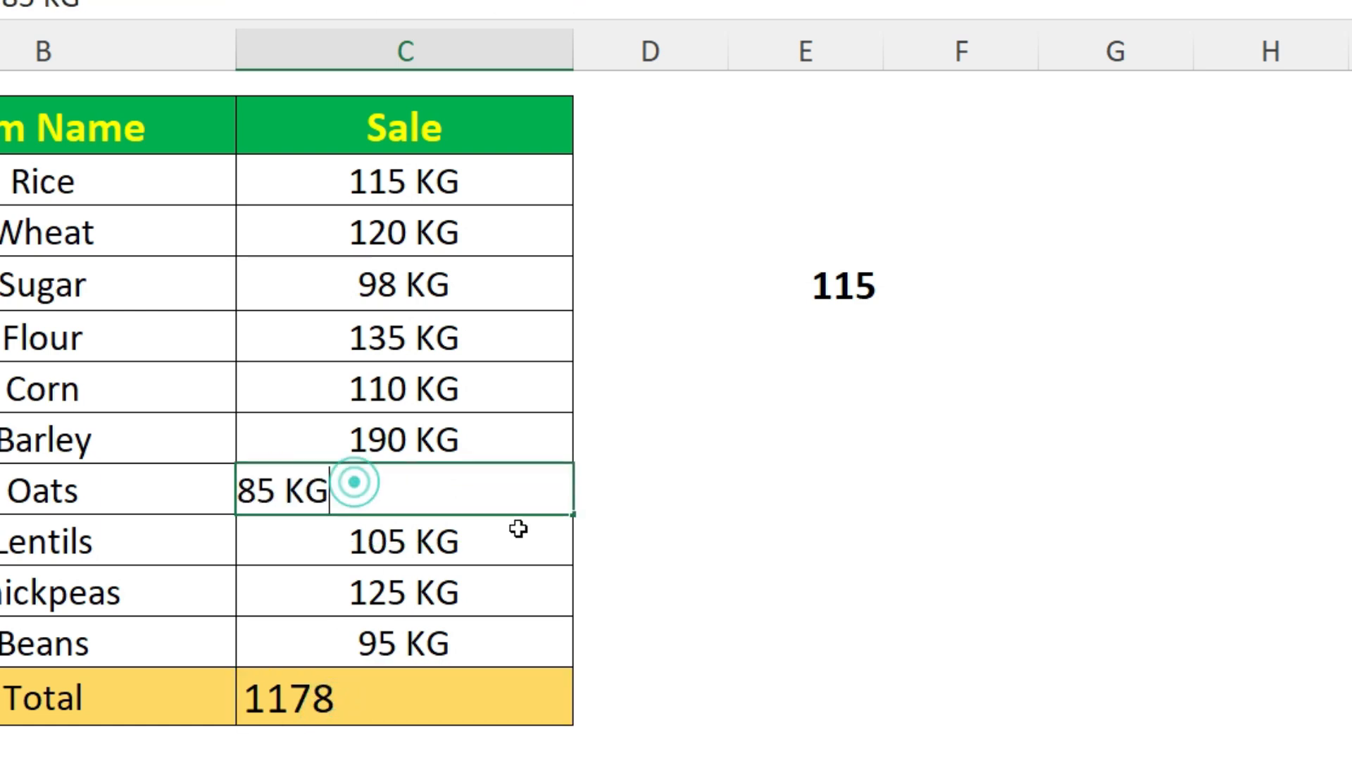
click(248, 487)
text(5)
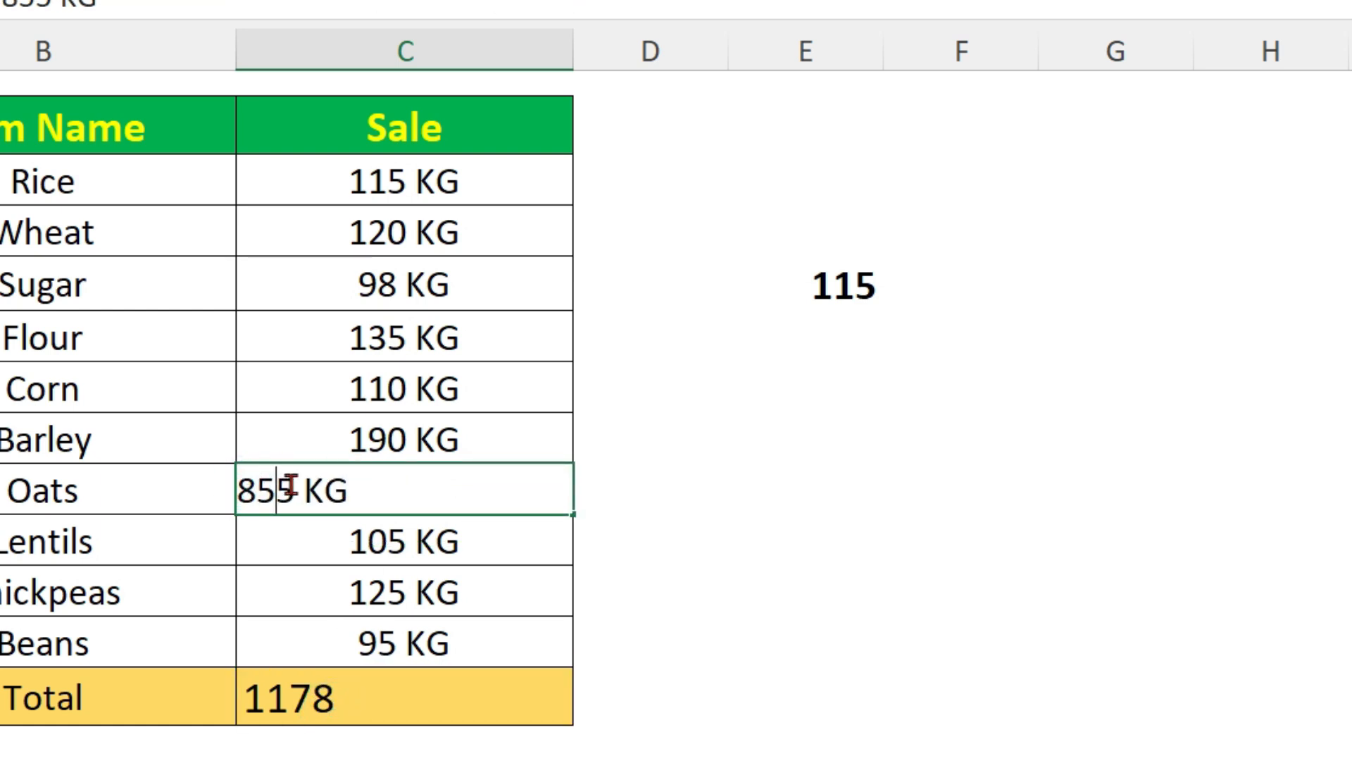
key(Return)
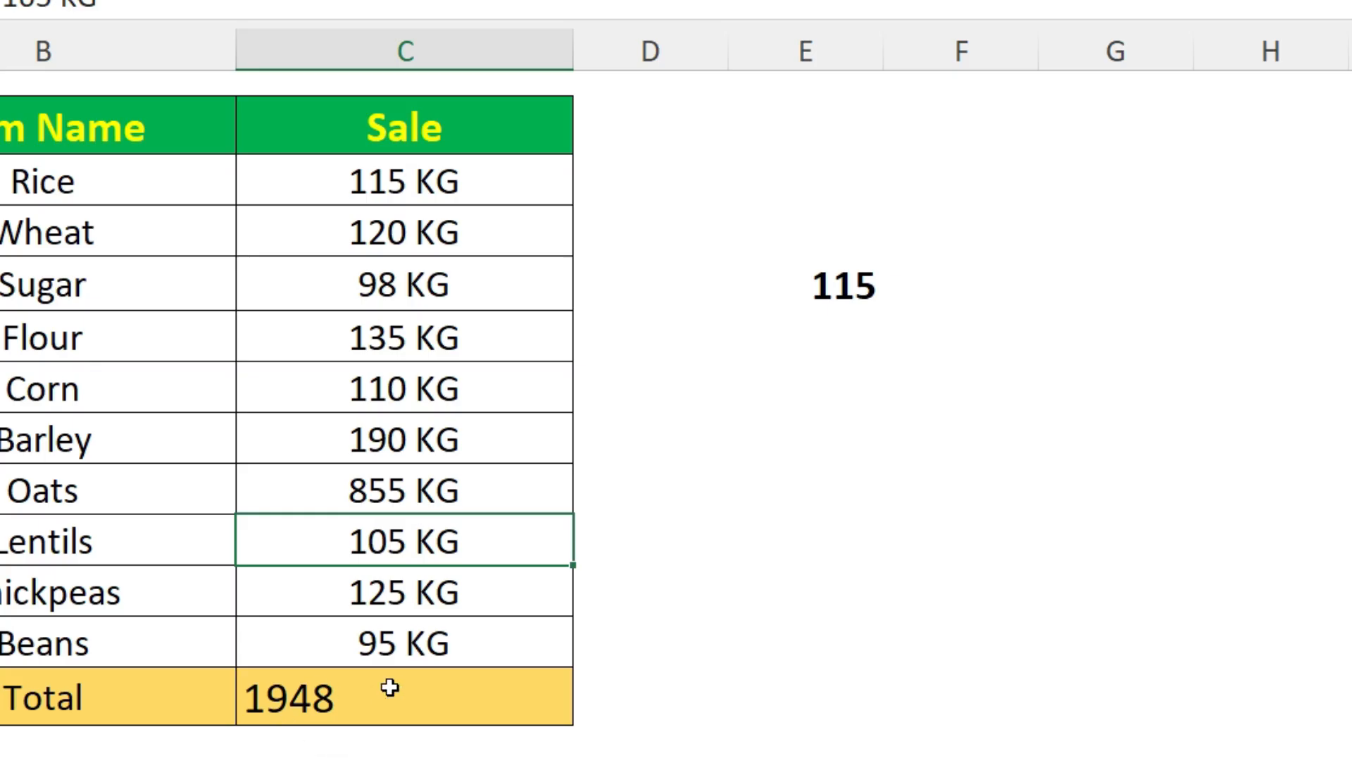
click(380, 707)
click(789, 587)
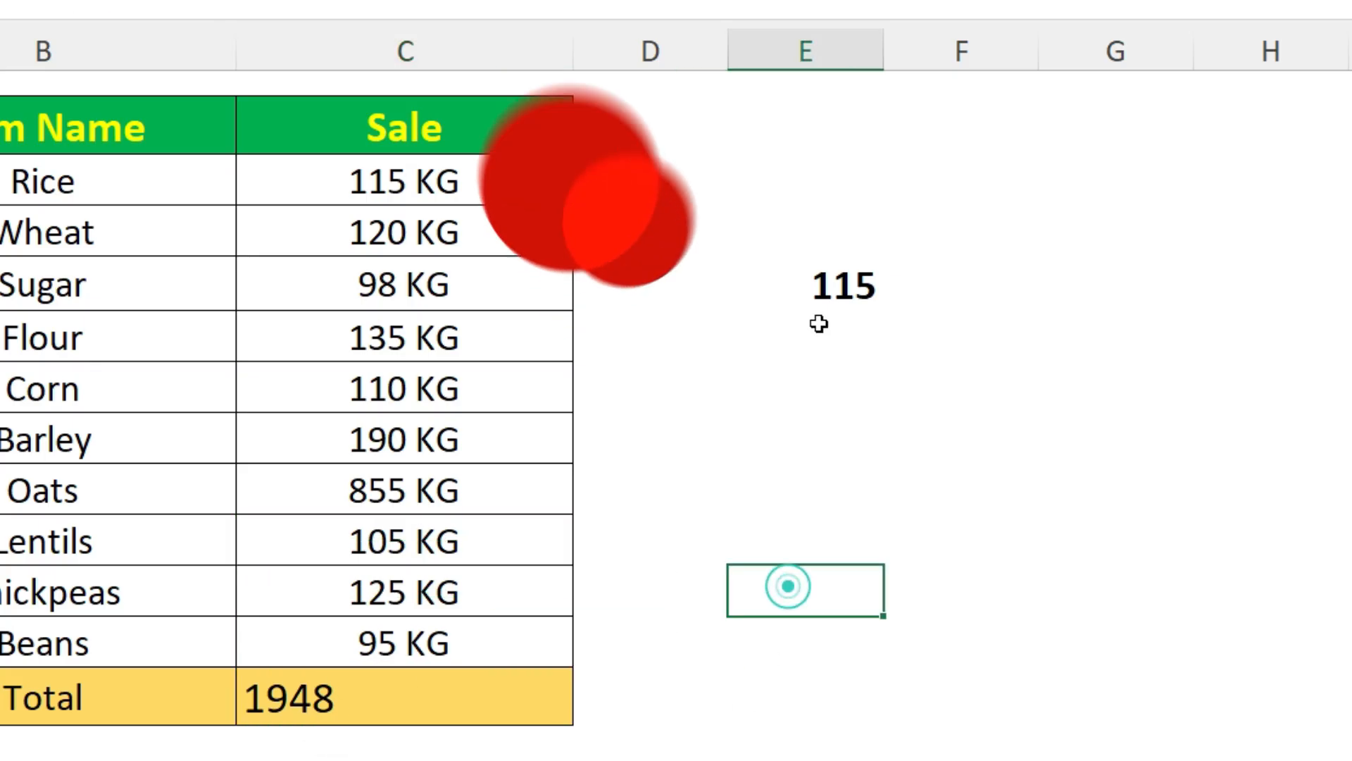
click(810, 290)
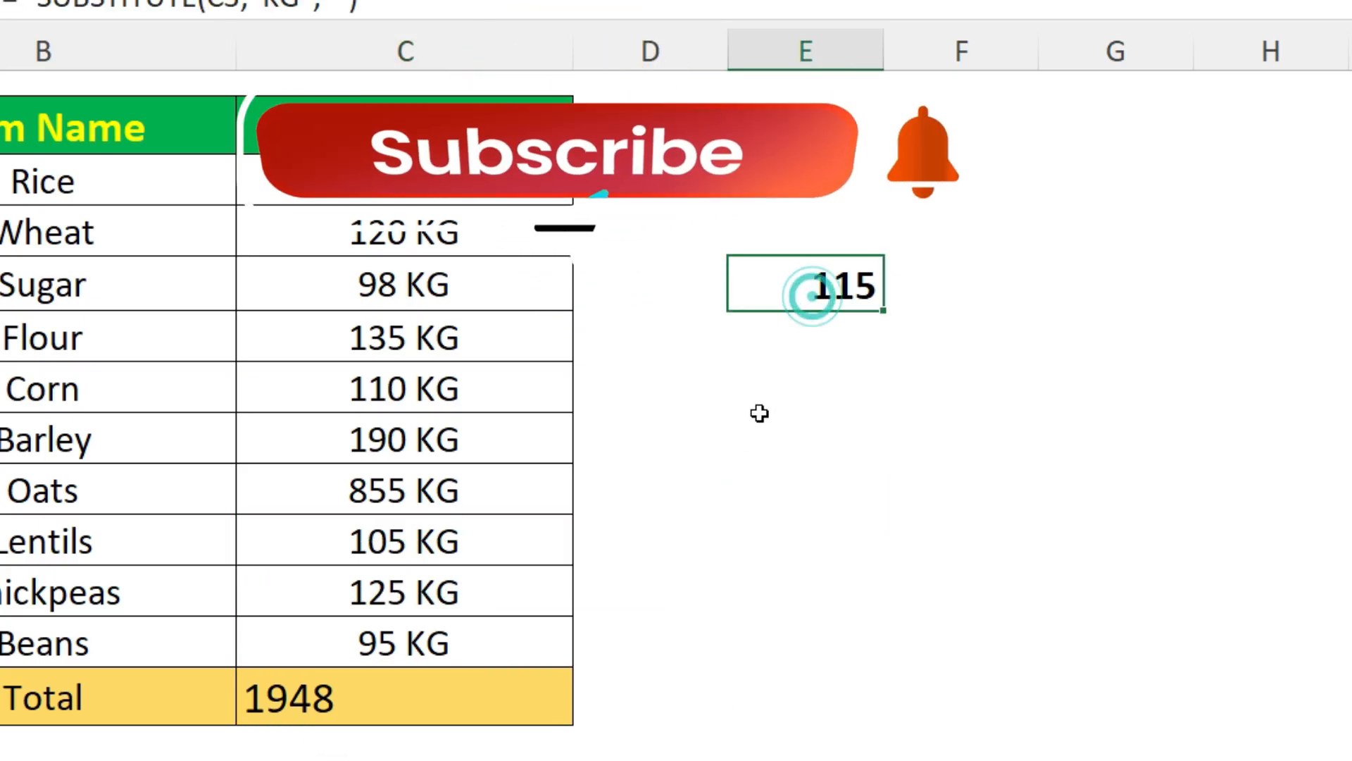